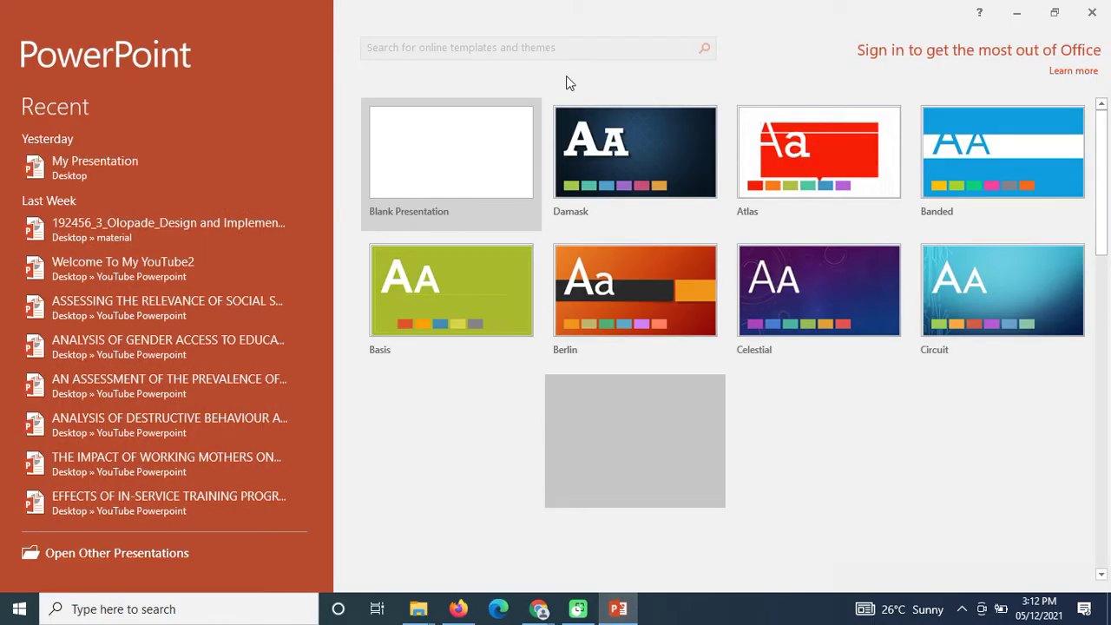
Create a new blank presentation, Presentation1, from the start screen
{"action": "left_click", "coordinate": [491, 137]}
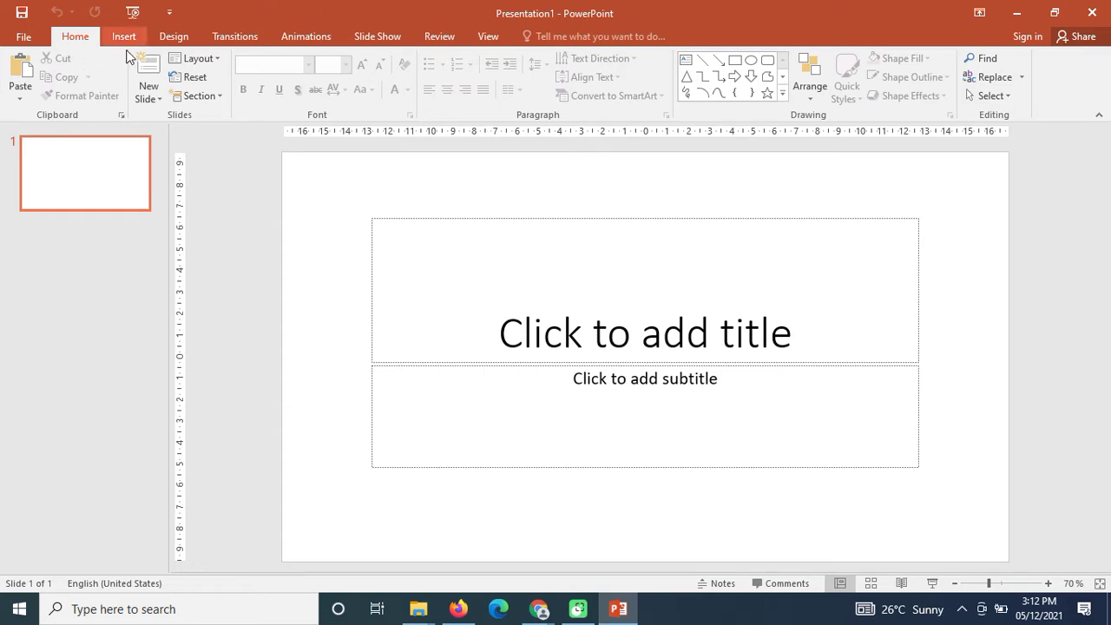
Type the presenter's full name as the title and format it Algerian, 80 pt
{"action": "left_click", "coordinate": [467, 272]}
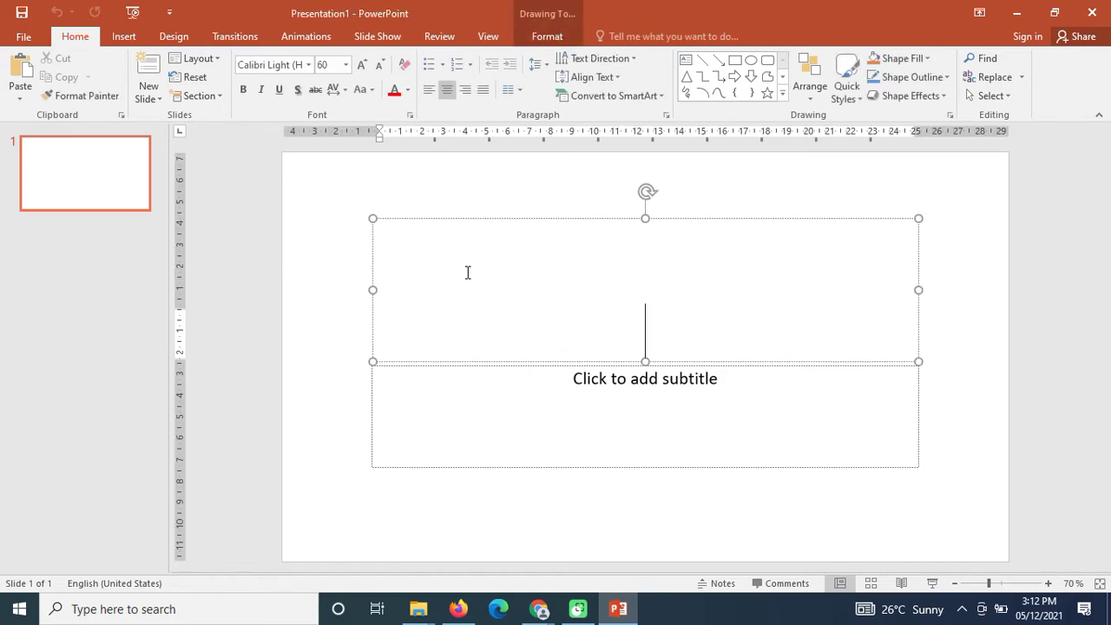
{"action": "type", "text": "fati"}
{"action": "key", "text": "BackSpace"}
{"action": "type", "text": "ai"}
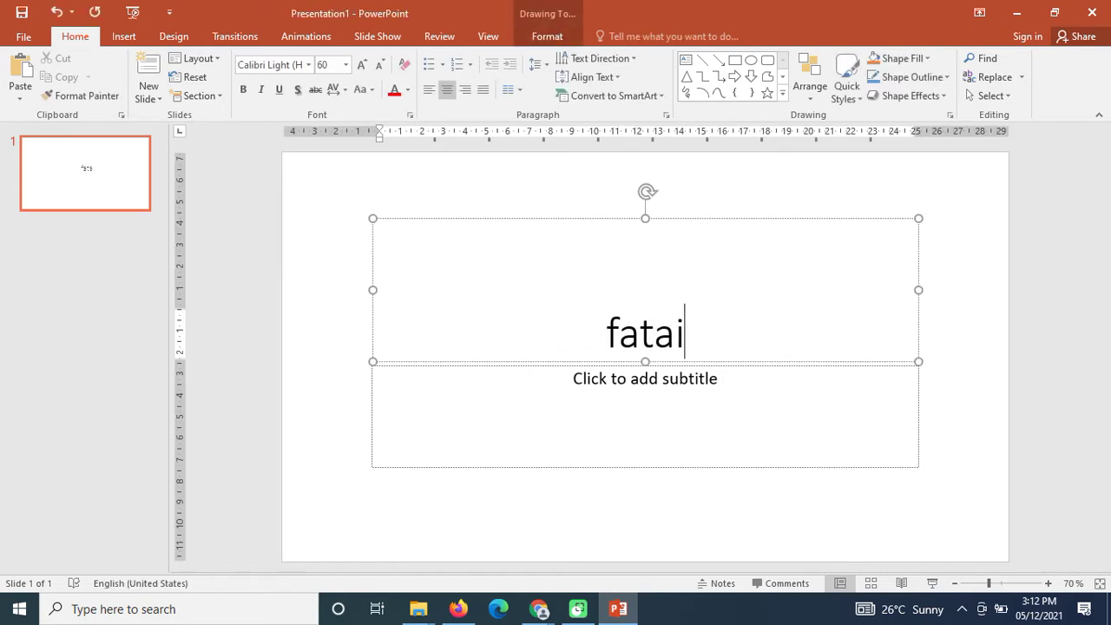
{"action": "type", "text": " jamiu akande"}
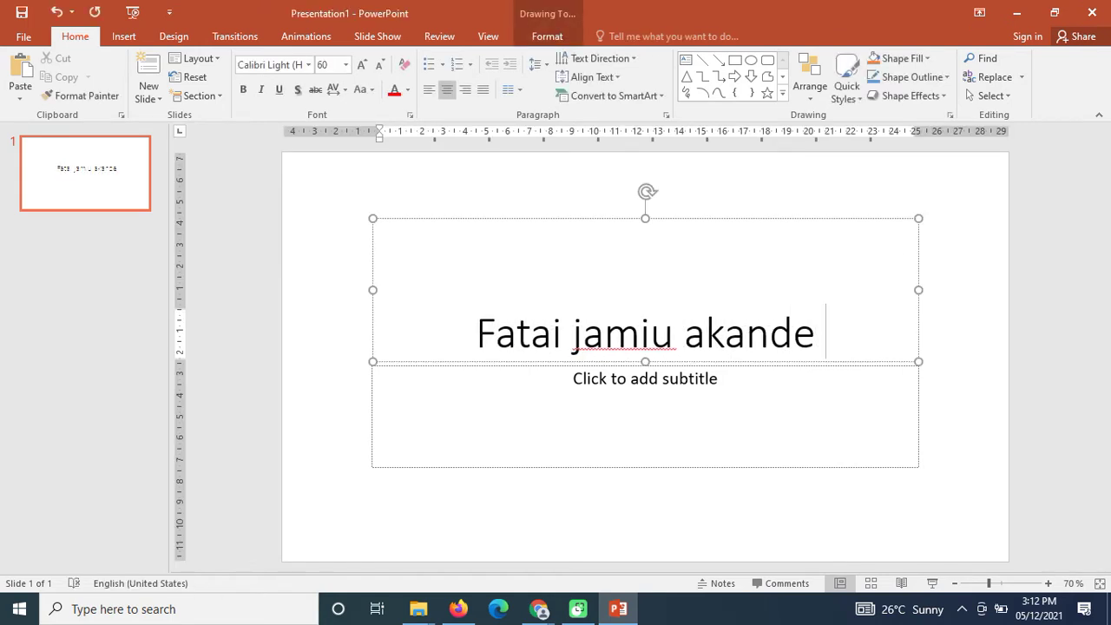
{"action": "key", "text": "ctrl+a"}
{"action": "left_click", "coordinate": [308, 64]}
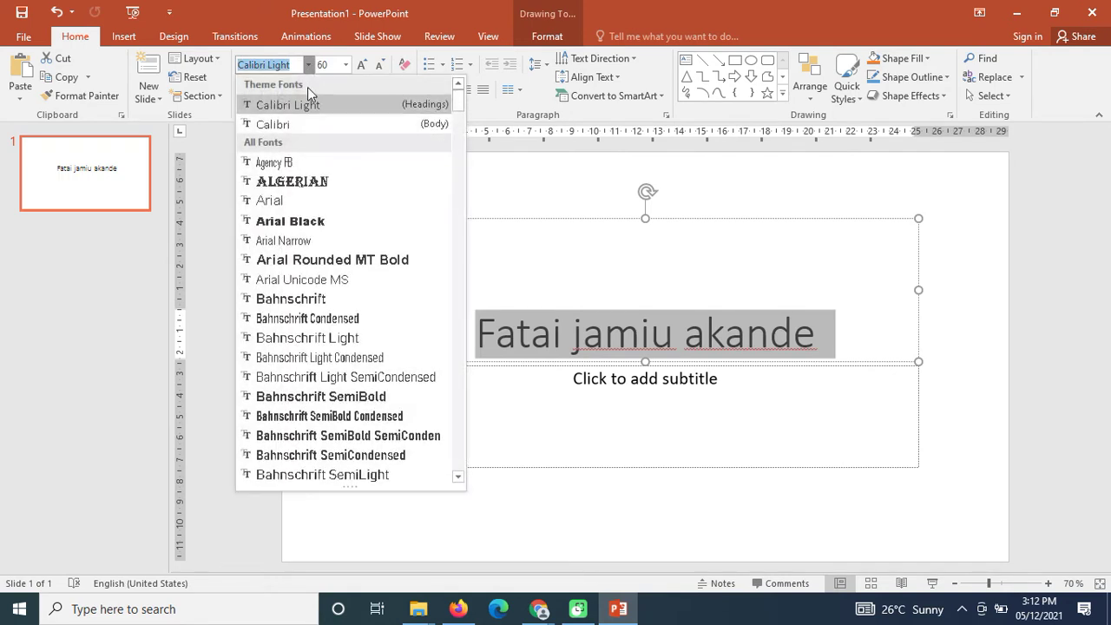
{"action": "left_click", "coordinate": [314, 183]}
{"action": "left_click", "coordinate": [345, 64]}
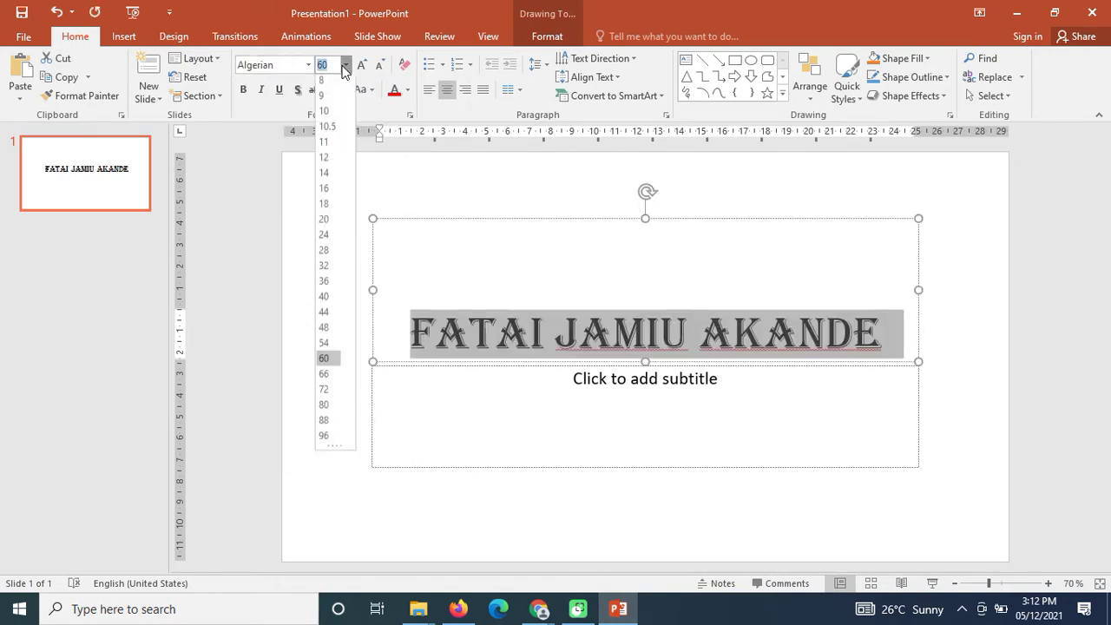
{"action": "left_click", "coordinate": [338, 408]}
Clear the title text and delete the title placeholder from the slide
{"action": "left_click", "coordinate": [662, 267]}
{"action": "triple_click", "coordinate": [661, 267]}
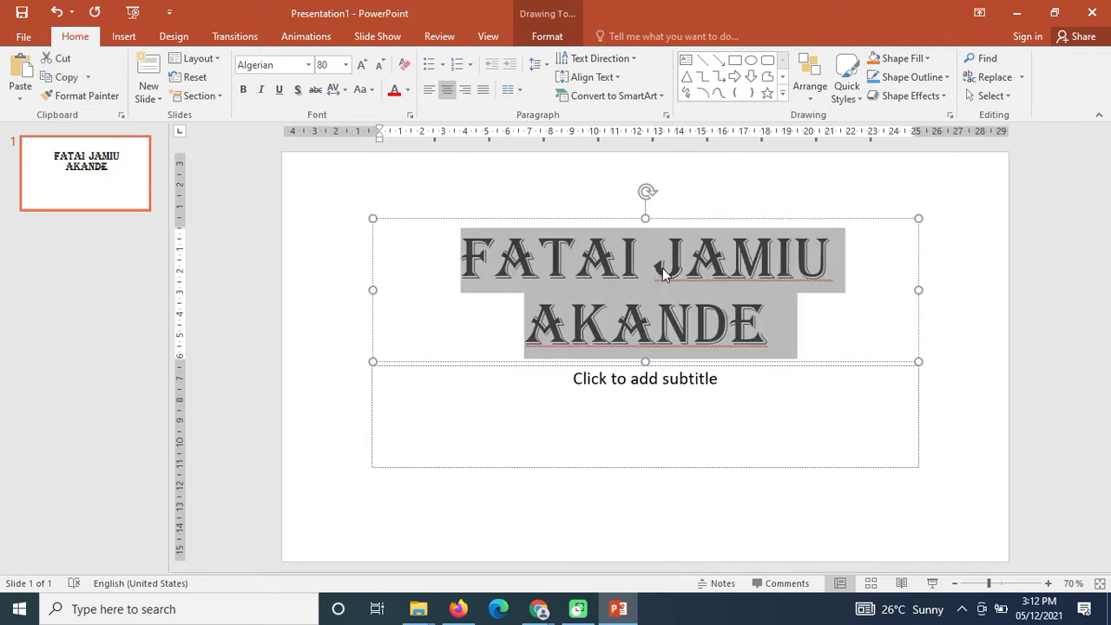
{"action": "key", "text": "Delete"}
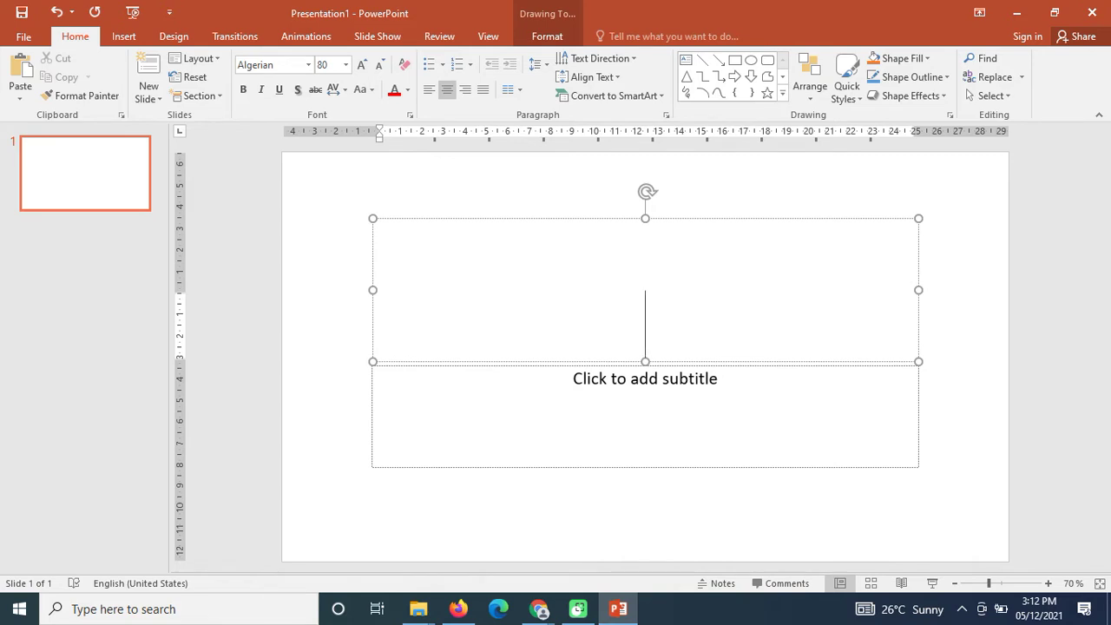
{"action": "left_click", "coordinate": [647, 217]}
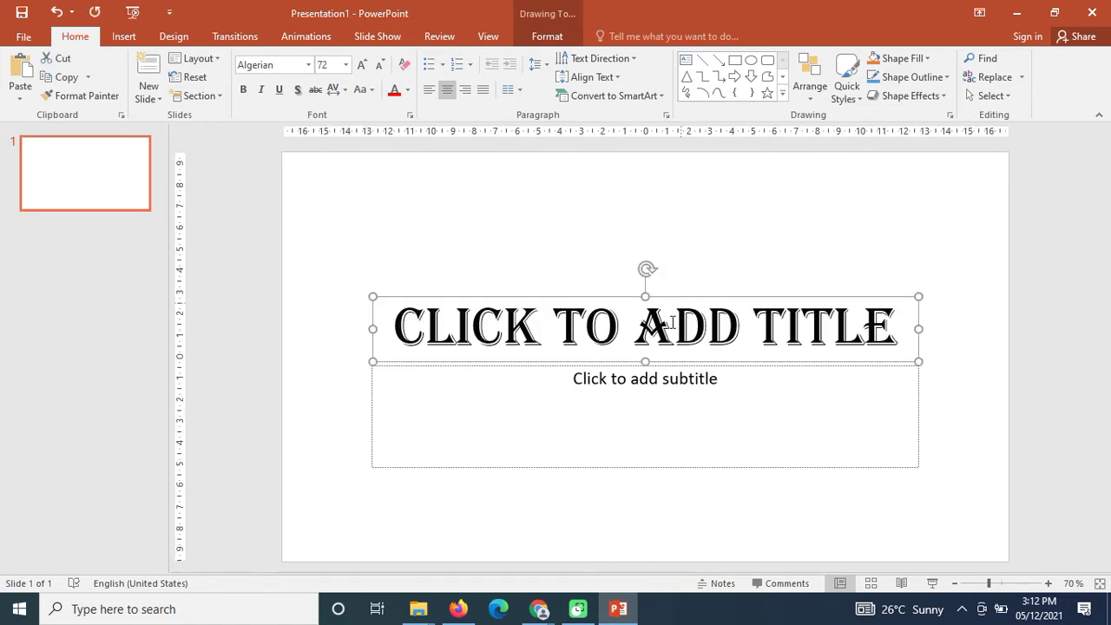
{"action": "left_click", "coordinate": [658, 327]}
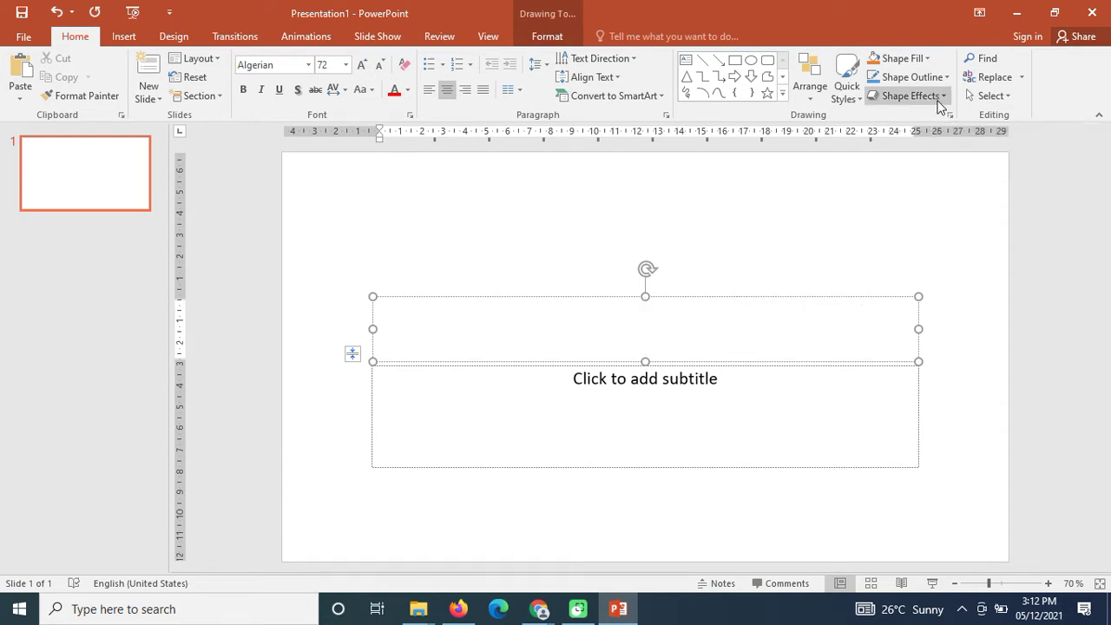
{"action": "left_click_drag", "start_coordinate": [788, 298], "coordinate": [745, 334]}
{"action": "key", "text": "Delete"}
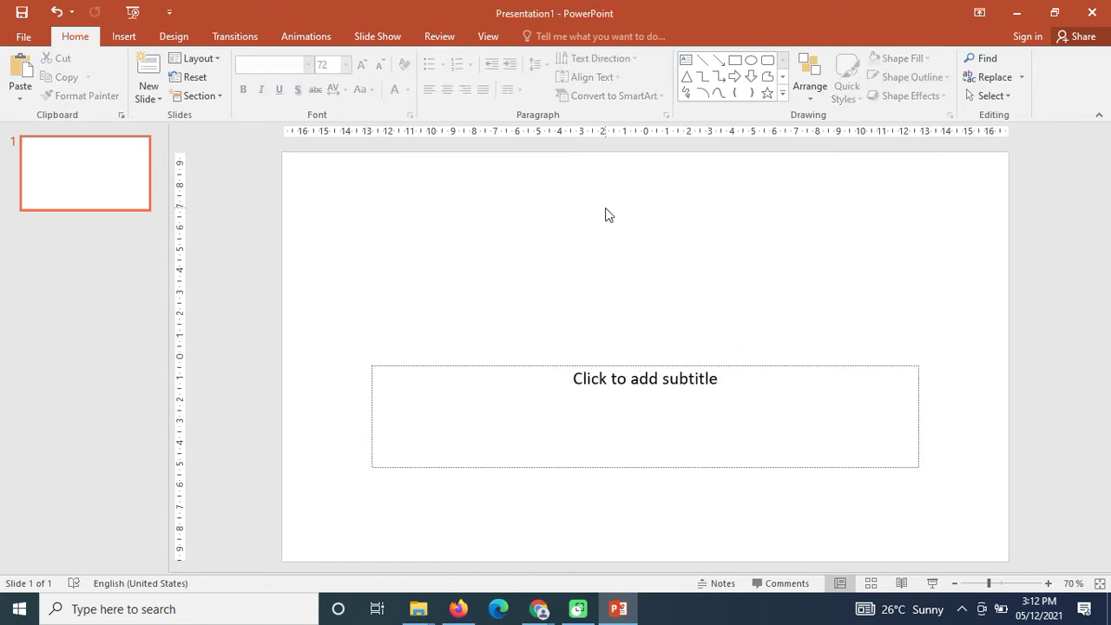
Draw a rectangle above the subtitle box and give it a 6 pt outline
{"action": "left_click", "coordinate": [735, 60]}
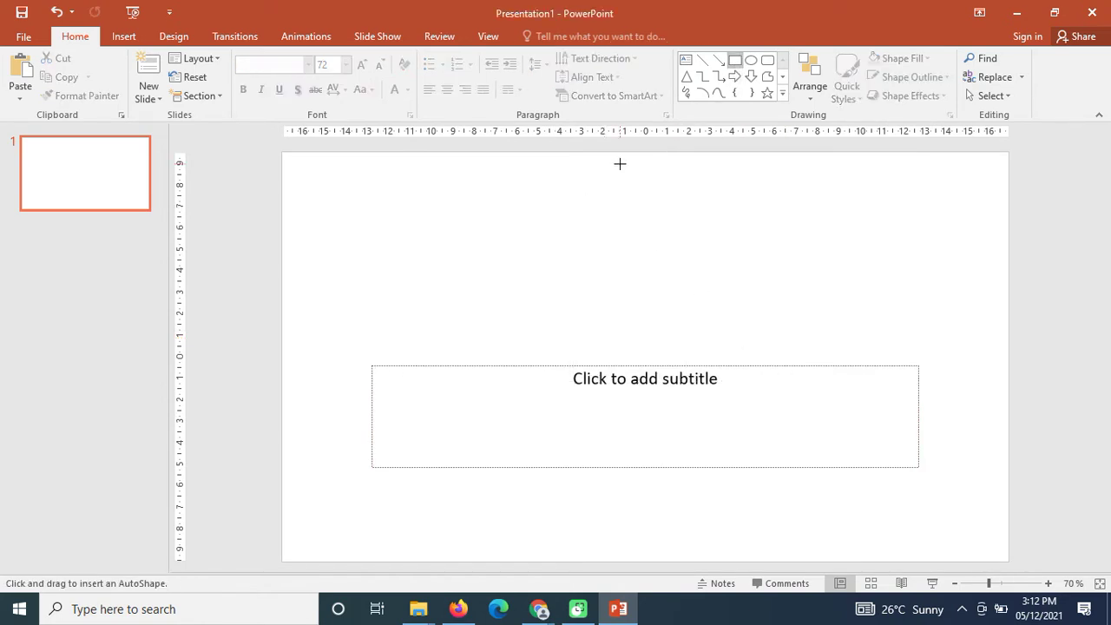
{"action": "left_click_drag", "start_coordinate": [537, 241], "coordinate": [702, 319]}
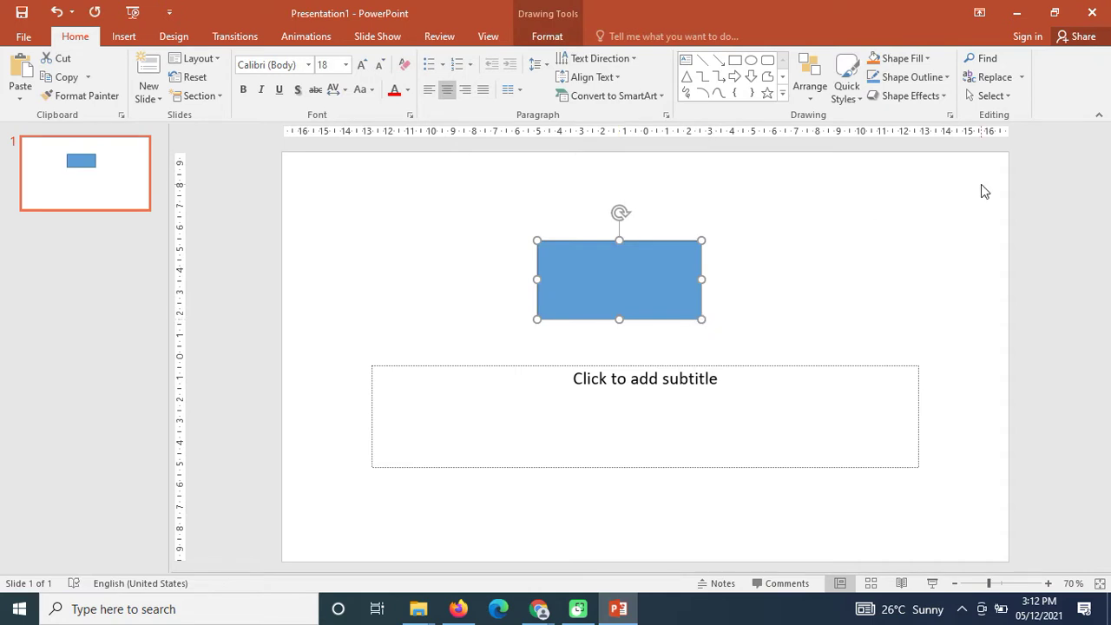
{"action": "left_click", "coordinate": [943, 77]}
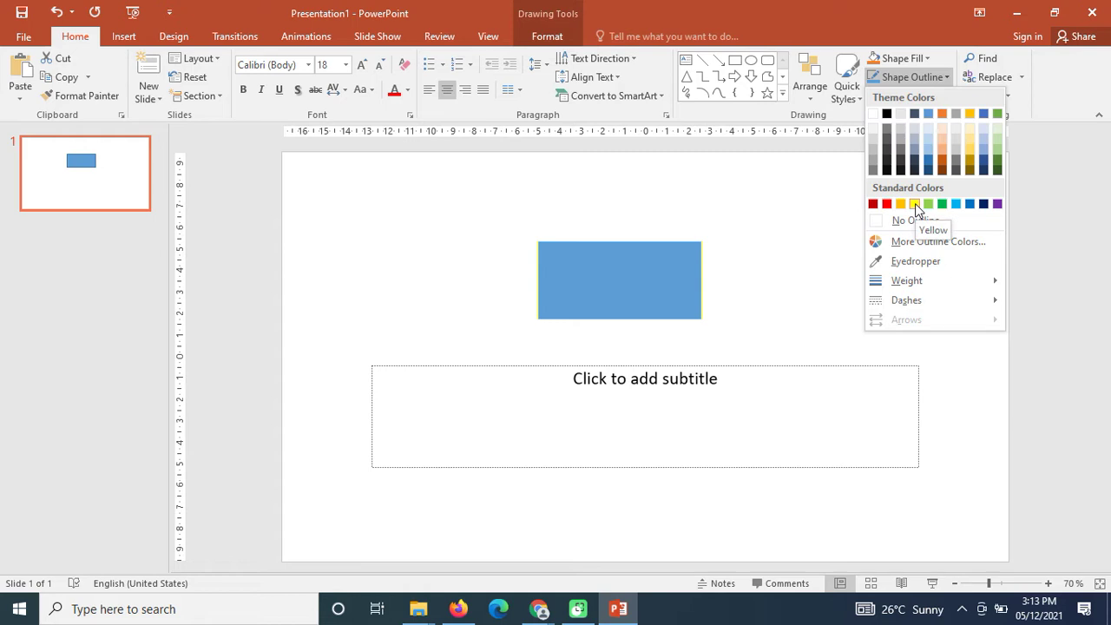
{"action": "mouse_move", "coordinate": [934, 283]}
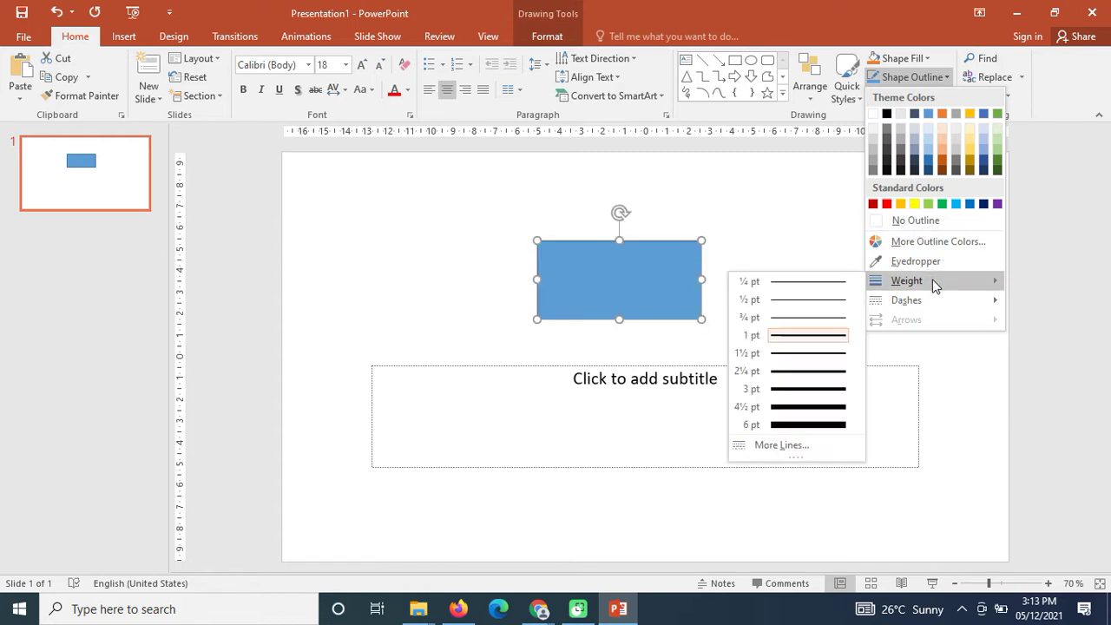
{"action": "left_click", "coordinate": [807, 426]}
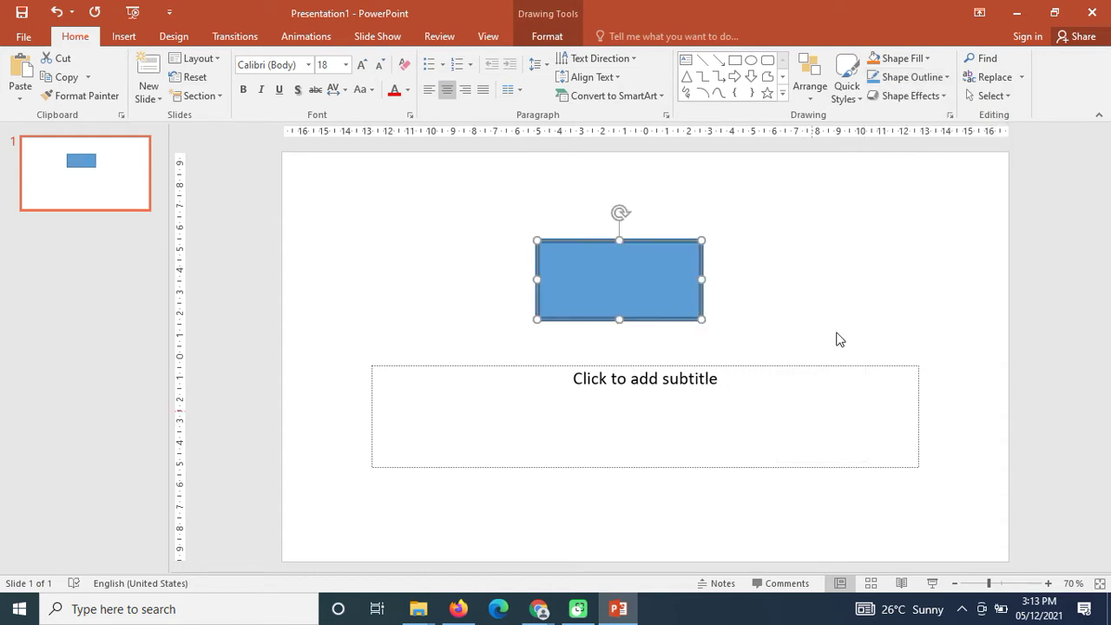
Make the rectangle's outline red
{"action": "left_click", "coordinate": [946, 78]}
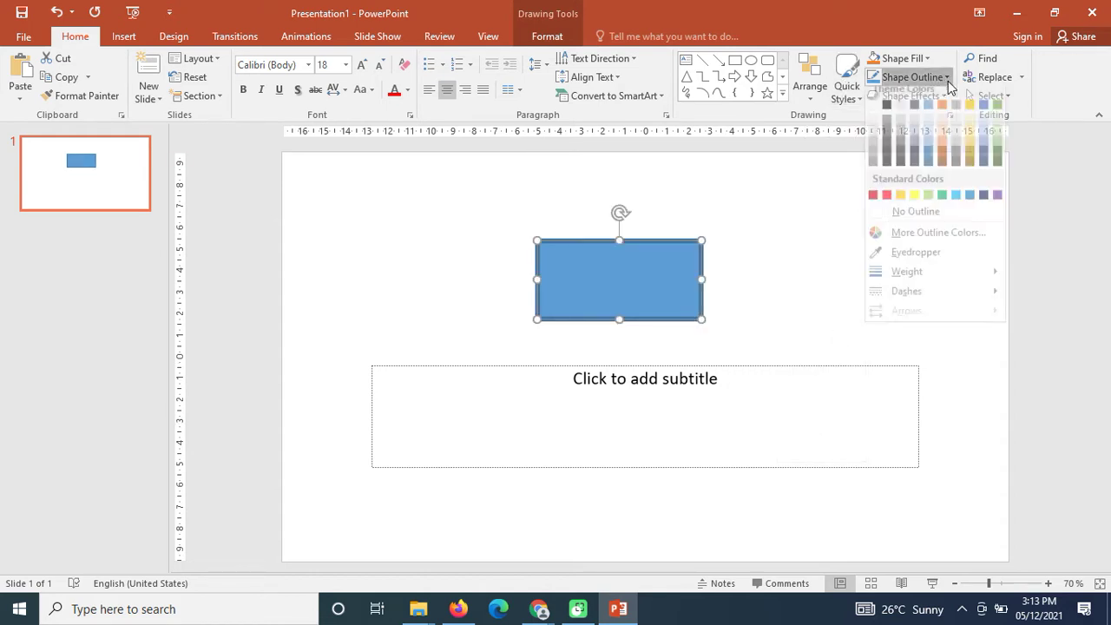
{"action": "left_click", "coordinate": [887, 205]}
{"action": "left_click", "coordinate": [804, 265]}
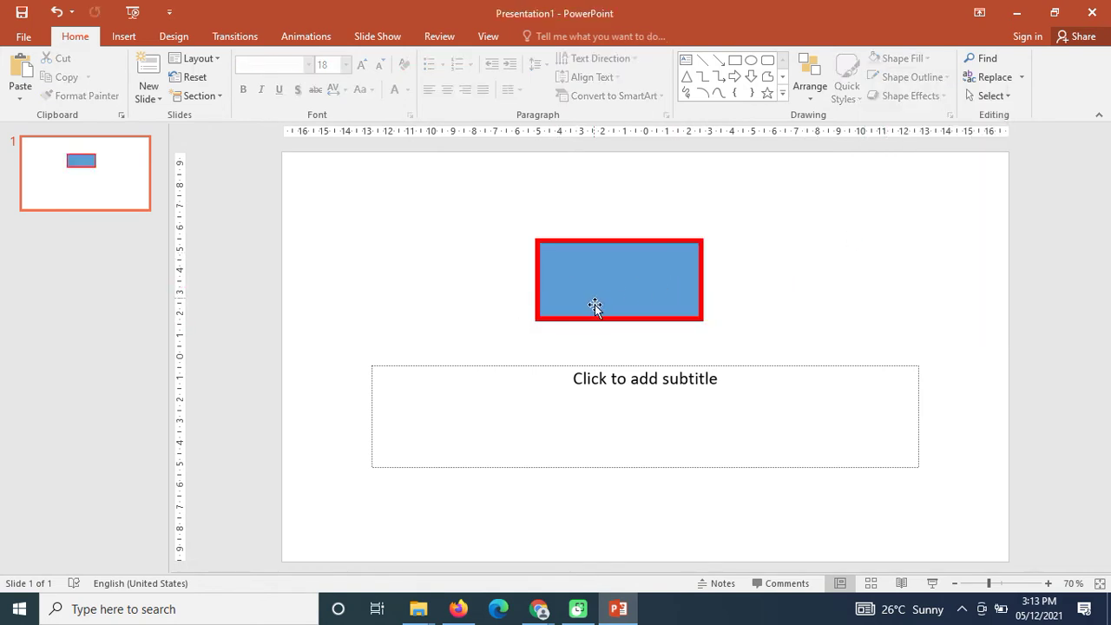
Resize the blue rectangle with its corner handles, then delete it
{"action": "left_click", "coordinate": [685, 287]}
{"action": "mouse_move", "coordinate": [703, 240]}
{"action": "left_mouse_down"}
{"action": "mouse_move", "coordinate": [663, 278]}
{"action": "mouse_move", "coordinate": [622, 281]}
{"action": "left_mouse_up"}
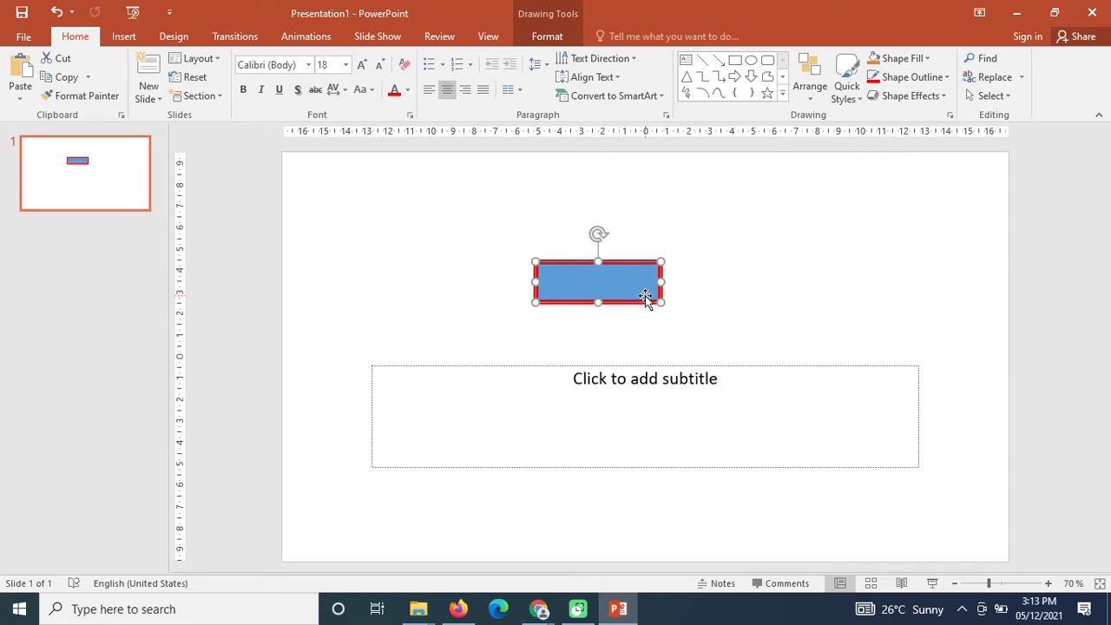
{"action": "left_click_drag", "start_coordinate": [661, 260], "coordinate": [524, 278]}
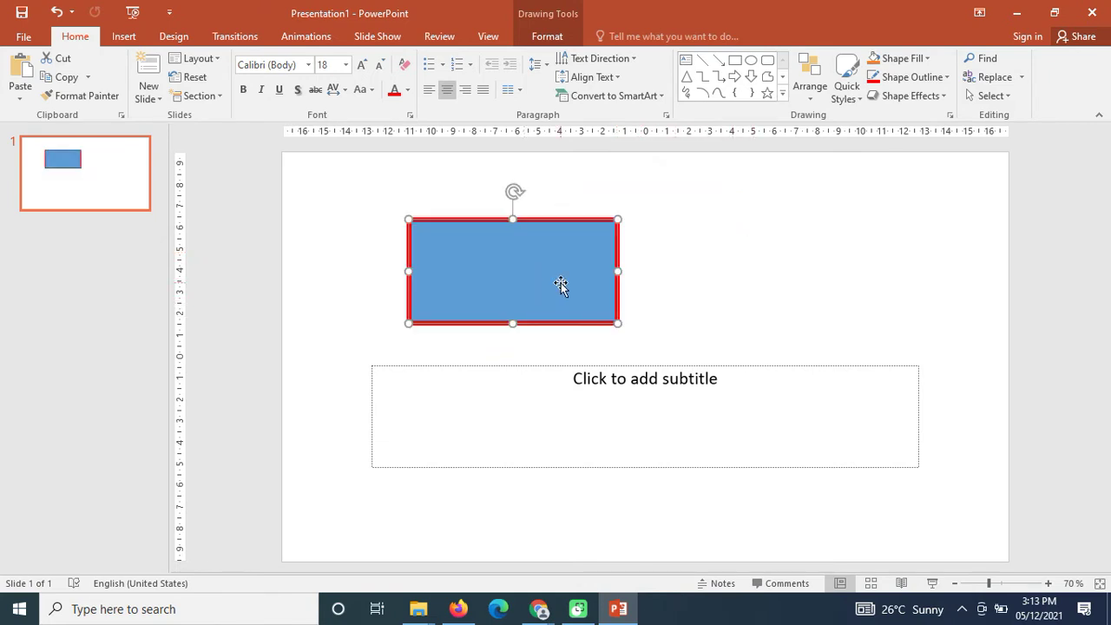
{"action": "key", "text": "Delete"}
Move the subtitle box up toward the middle and left-align its text
{"action": "left_click", "coordinate": [579, 386]}
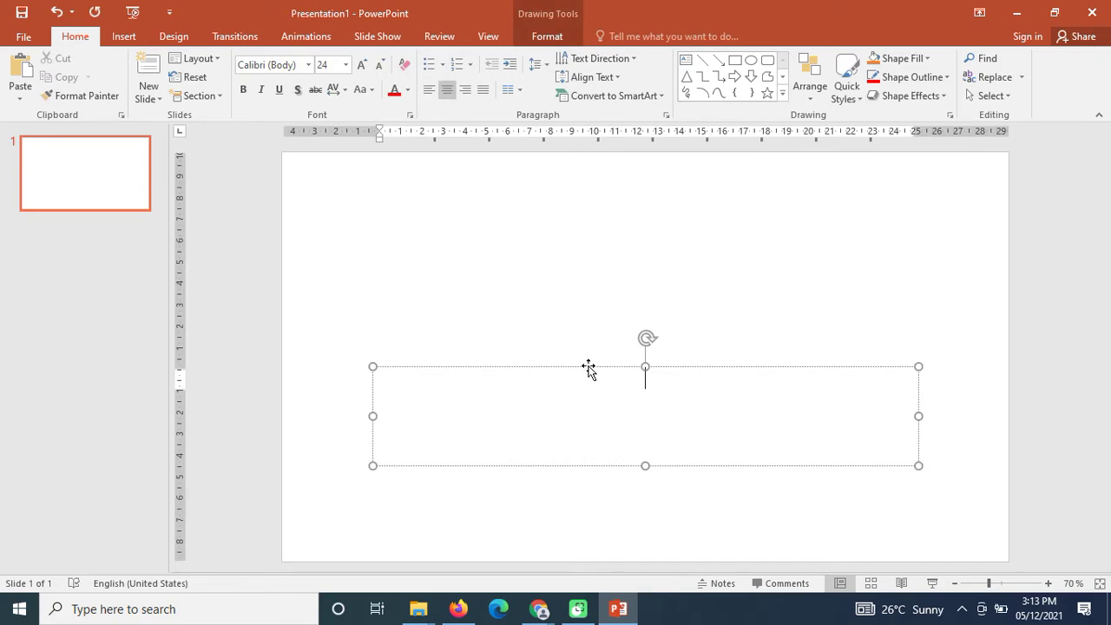
{"action": "left_click_drag", "start_coordinate": [590, 368], "coordinate": [581, 278]}
{"action": "left_click", "coordinate": [534, 292]}
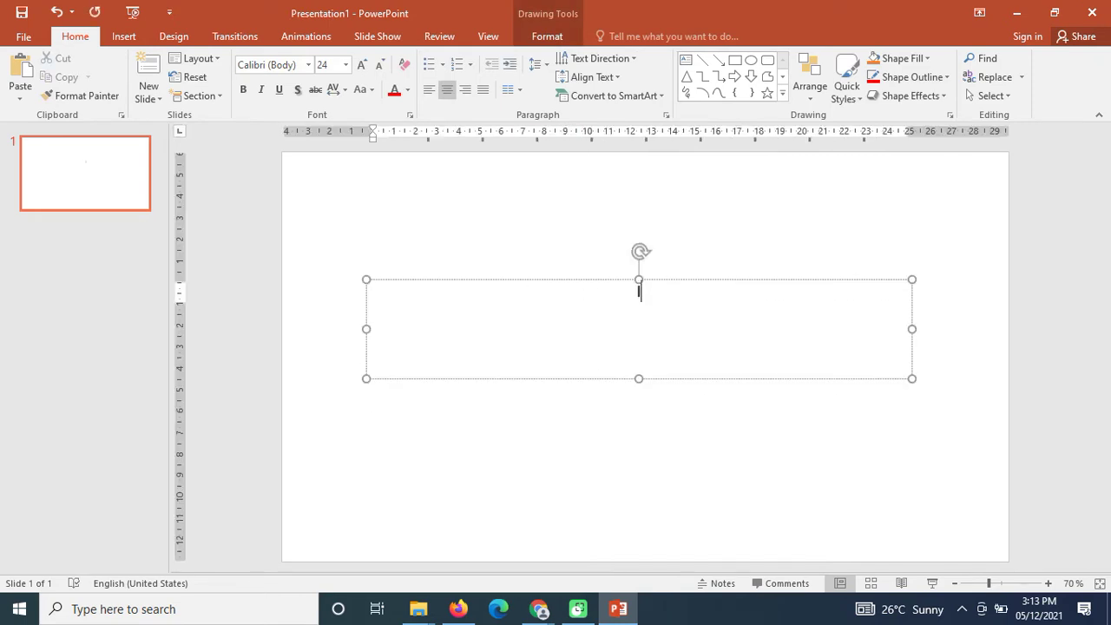
{"action": "left_click", "coordinate": [618, 78]}
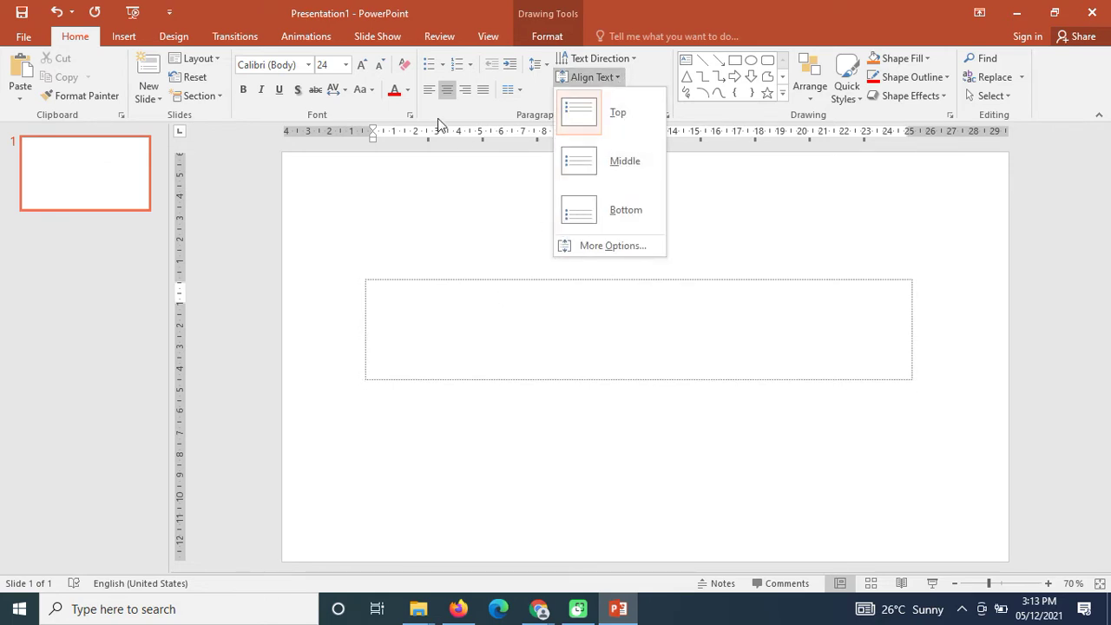
{"action": "left_click", "coordinate": [430, 92]}
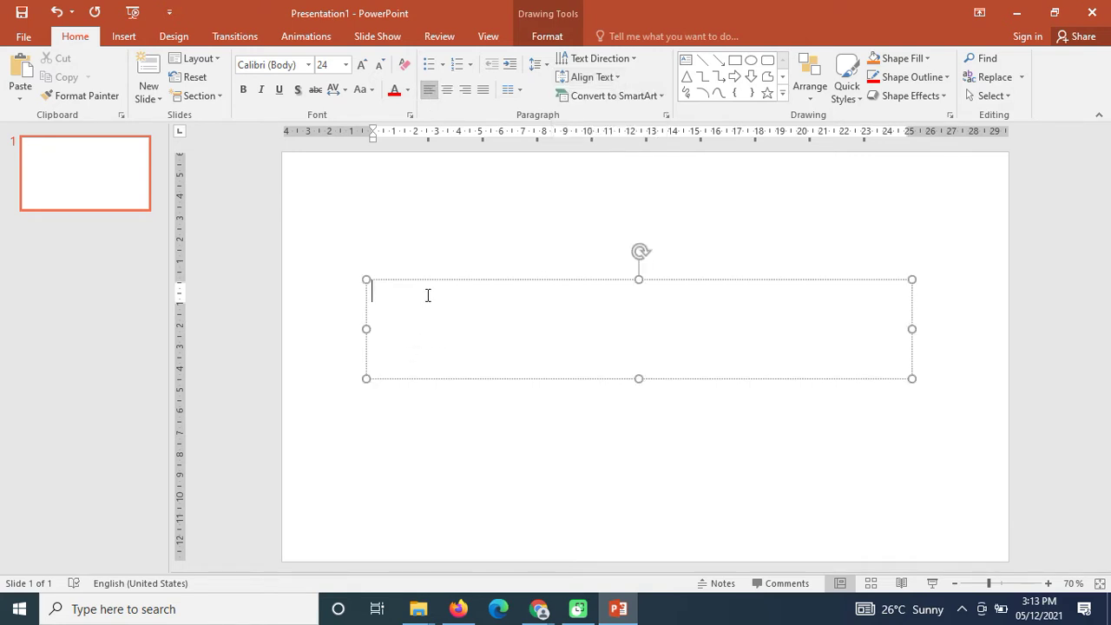
Type the intro opening with the presenter's name, stating they are a fullstack website developer
{"action": "type", "text": "I"}
{"action": "key", "text": "BackSpace"}
{"action": "type", "text": "My name is Fatai Jamiu Akande, I am fullstack webside"}
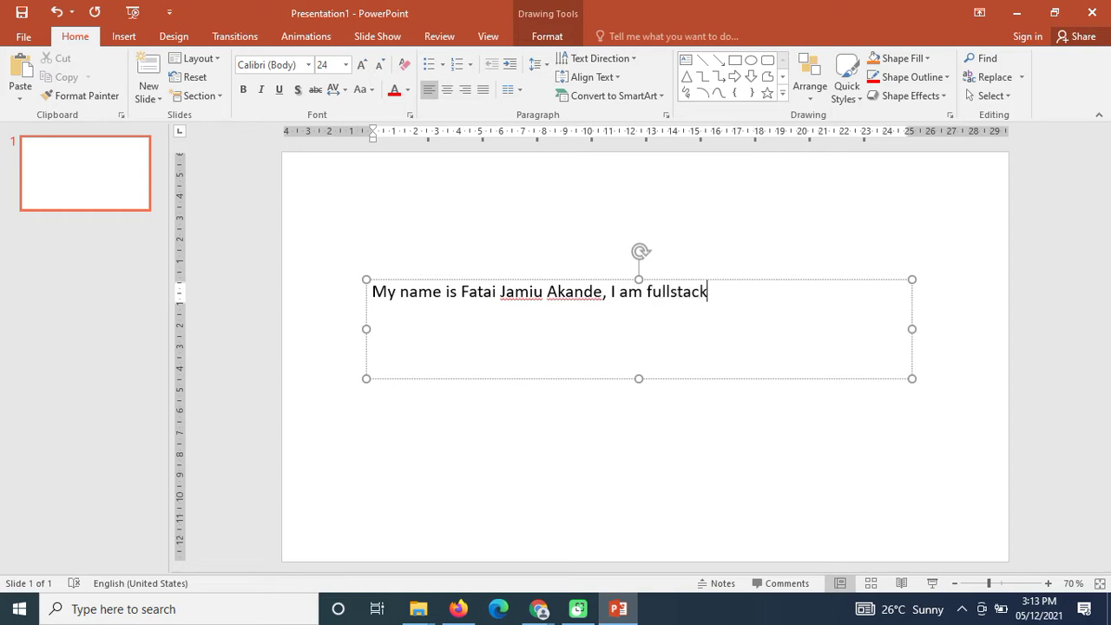
{"action": "key", "text": "BackSpace"}
{"action": "key", "text": "BackSpace"}
{"action": "key", "text": "BackSpace"}
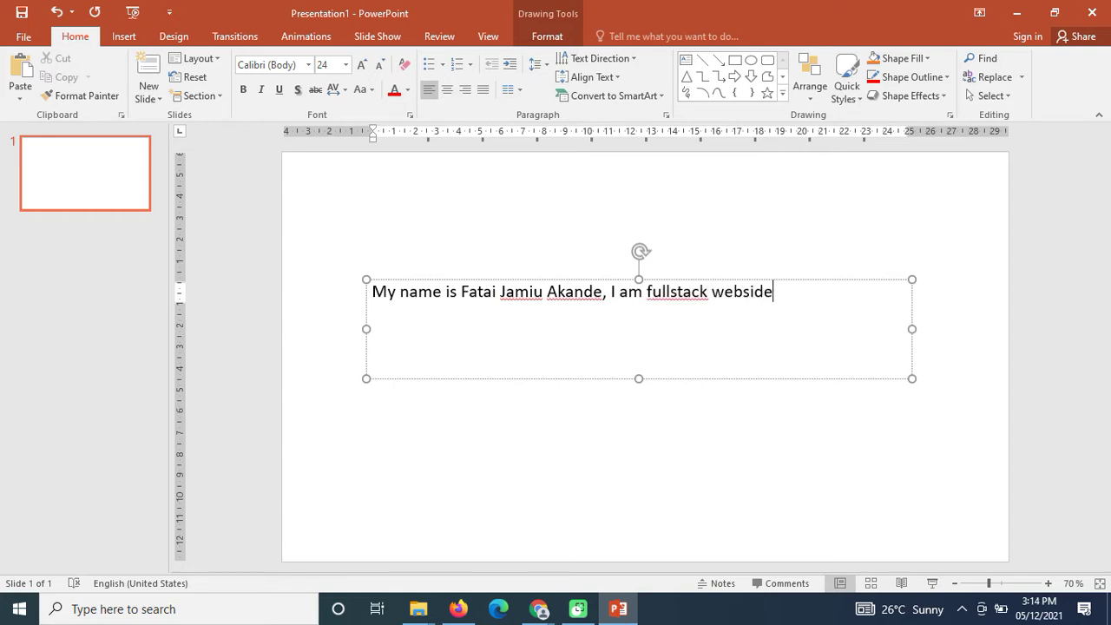
{"action": "type", "text": "te dever"}
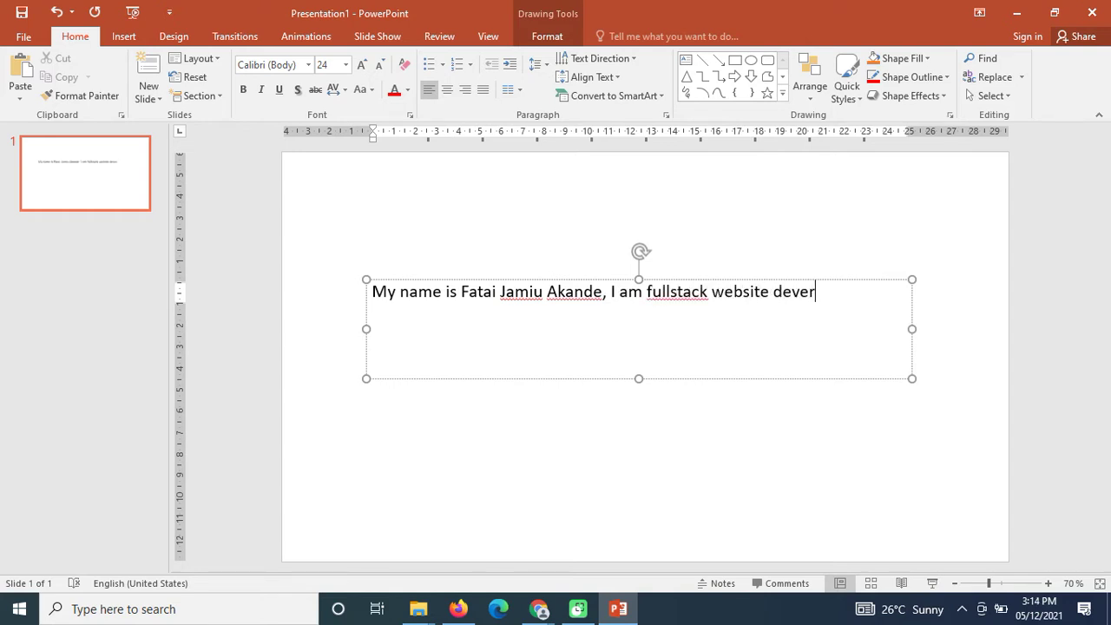
{"action": "type", "text": "l pe"}
{"action": "key", "text": "BackSpace"}
{"action": "key", "text": "BackSpace"}
{"action": "type", "text": "loper, I am prodic"}
{"action": "key", "text": "BackSpace"}
{"action": "key", "text": "BackSpace"}
List skills HTML, CSS, Bootstrap, PHP, SQL, Mysql, Jquery, Java, Python Laravel, Wordpress etc., then select the paragraph
{"action": "type", "text": "ficient in H:TM"}
{"action": "key", "text": "BackSpace"}
{"action": "key", "text": "BackSpace"}
{"action": "key", "text": "BackSpace"}
{"action": "key", "text": "BackSpace"}
{"action": "key", "text": "BackSpace"}
{"action": "key", "text": "BackSpace"}
{"action": "key", "text": "BackSpace"}
{"action": "key", "text": "BackSpace"}
{"action": "key", "text": "BackSpace"}
{"action": "key", "text": "BackSpace"}
{"action": "key", "text": "BackSpace"}
{"action": "key", "text": "BackSpace"}
{"action": "key", "text": "BackSpace"}
{"action": "key", "text": "BackSpace"}
{"action": "key", "text": "BackSpace"}
{"action": "key", "text": "BackSpace"}
{"action": "type", "text": "fienientHTMl"}
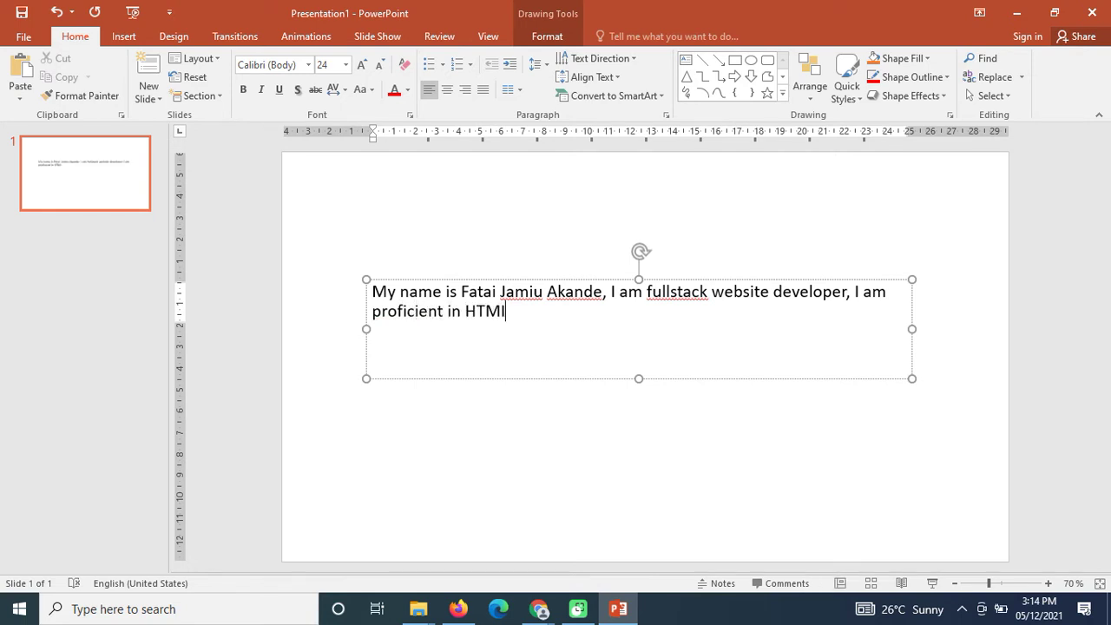
{"action": "key", "text": "BackSpace"}
{"action": "type", "text": "ML< C"}
{"action": "key", "text": "BackSpace"}
{"action": "key", "text": "BackSpace"}
{"action": "type", "text": "CSS, Bo"}
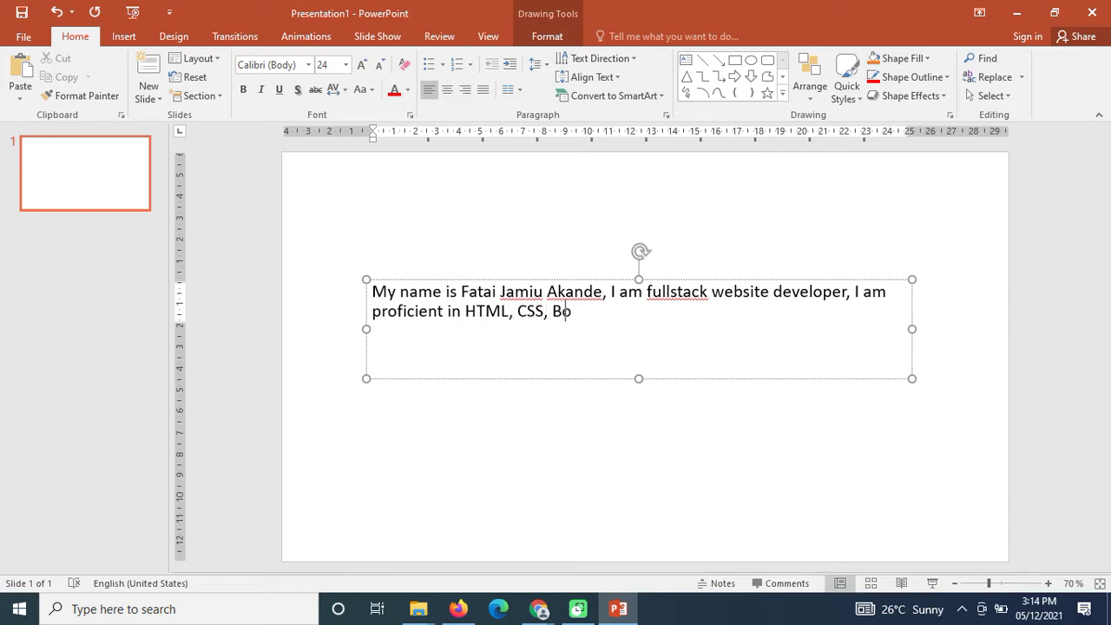
{"action": "type", "text": "otstrap, "}
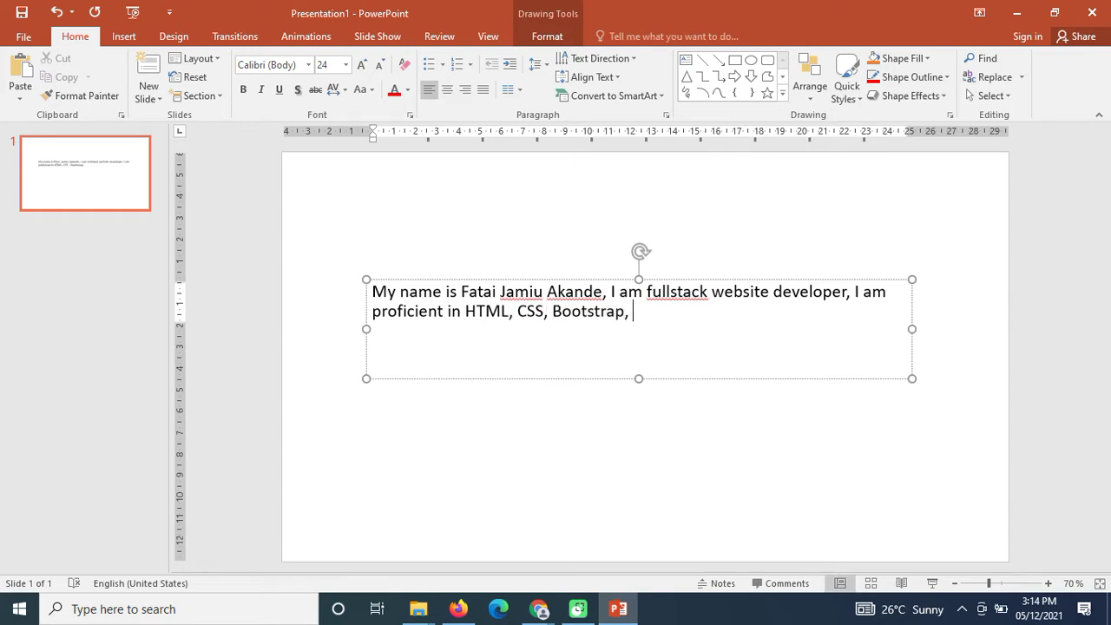
{"action": "type", "text": "PHP, SQL"}
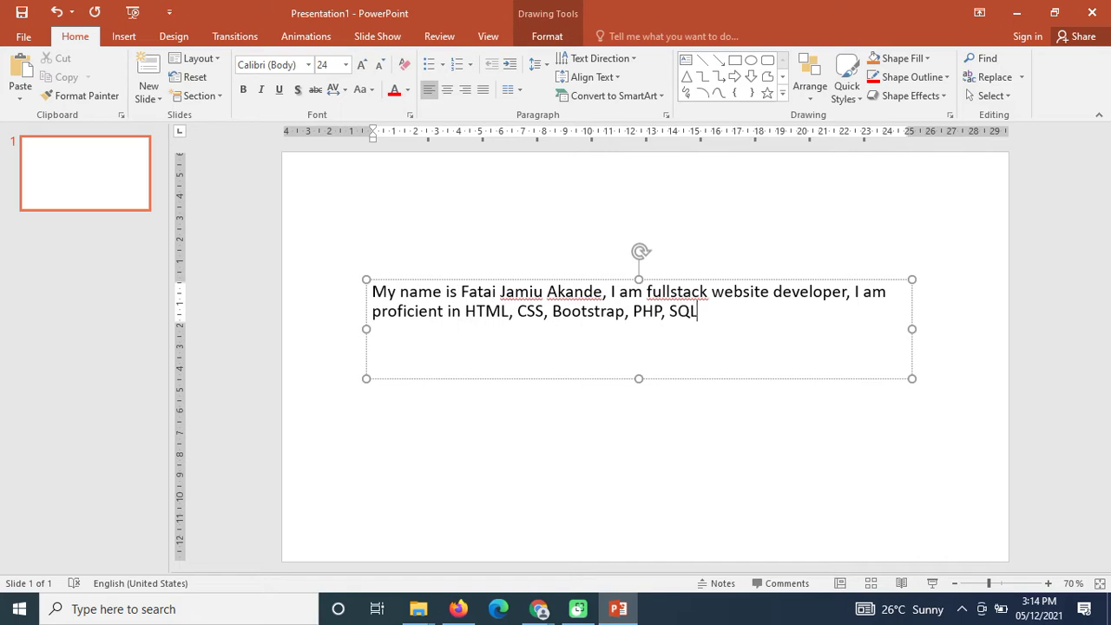
{"action": "type", "text": ", Mysql, Jquery, Java"}
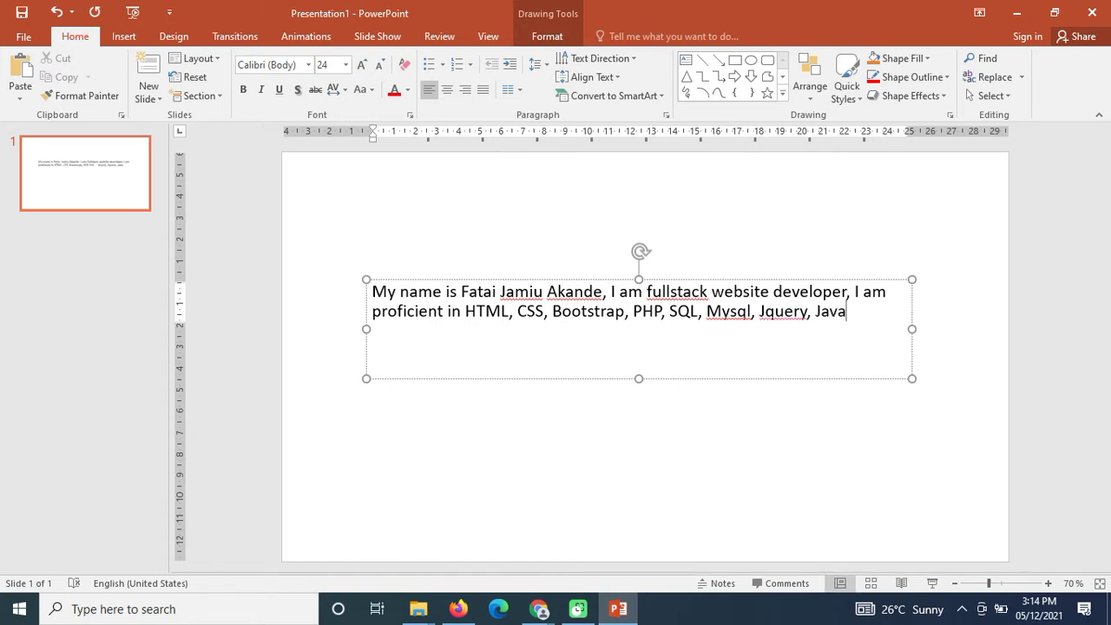
{"action": "type", "text": ", Python "}
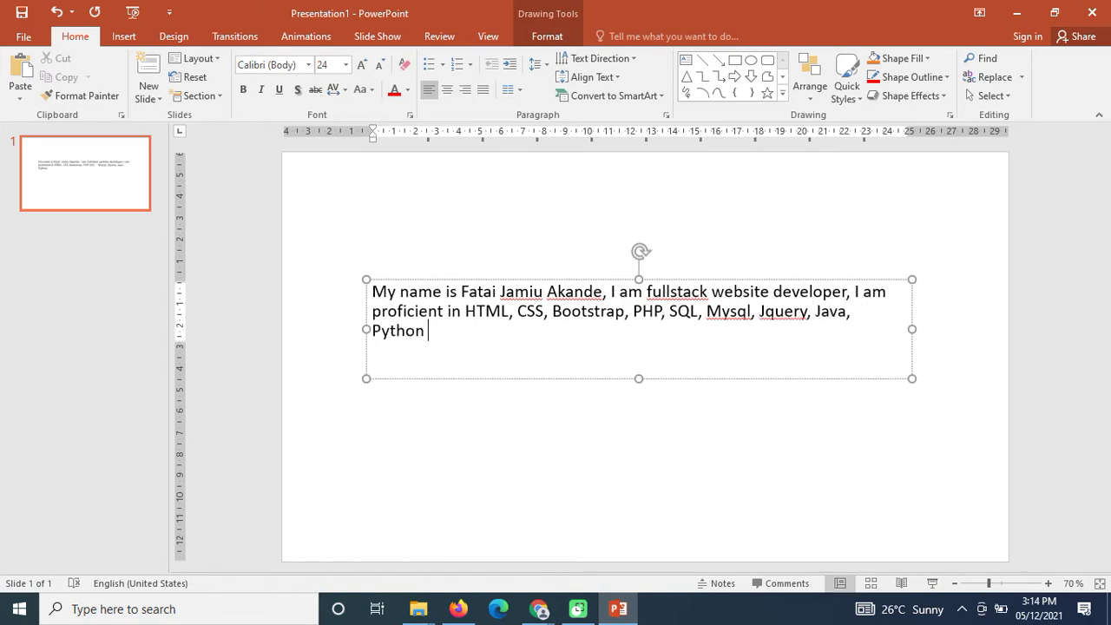
{"action": "type", "text": "Laravel, Qor"}
{"action": "key", "text": "BackSpace"}
{"action": "key", "text": "BackSpace"}
{"action": "type", "text": "Q"}
{"action": "key", "text": "BackSpace"}
{"action": "key", "text": "BackSpace"}
{"action": "type", "text": "Woe"}
{"action": "key", "text": "BackSpace"}
{"action": "type", "text": "rdpress"}
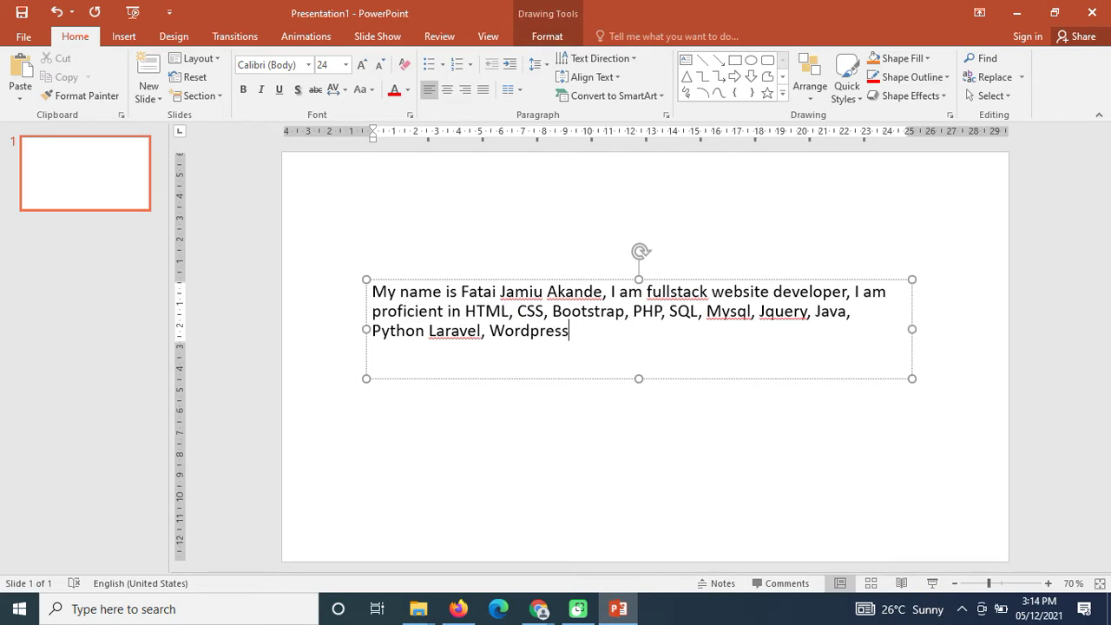
{"action": "type", "text": " etc."}
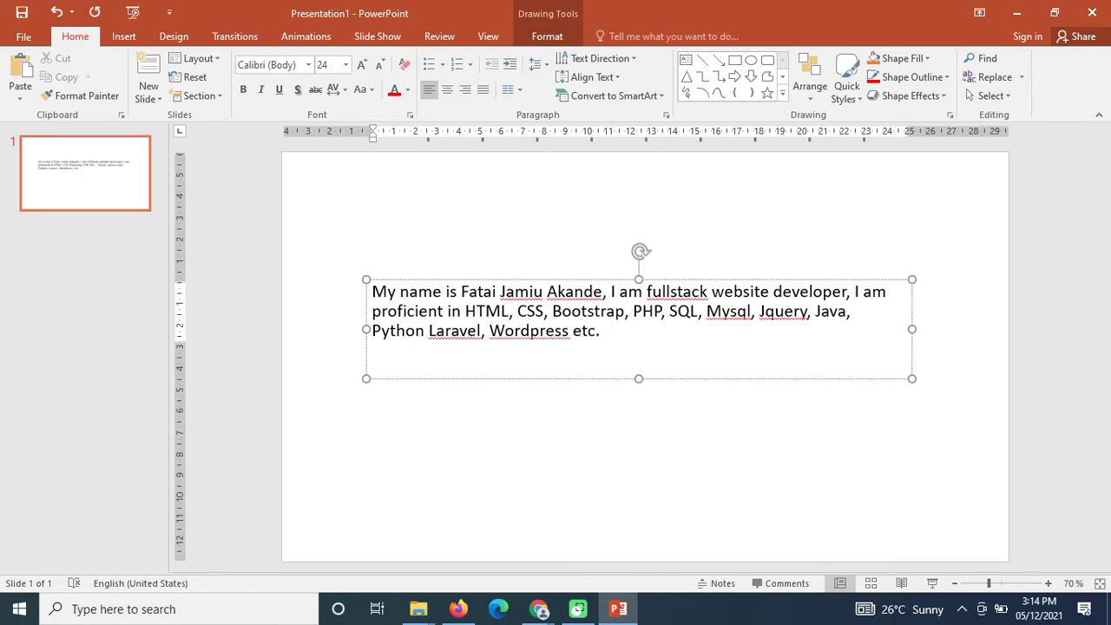
{"action": "triple_click", "coordinate": [544, 310]}
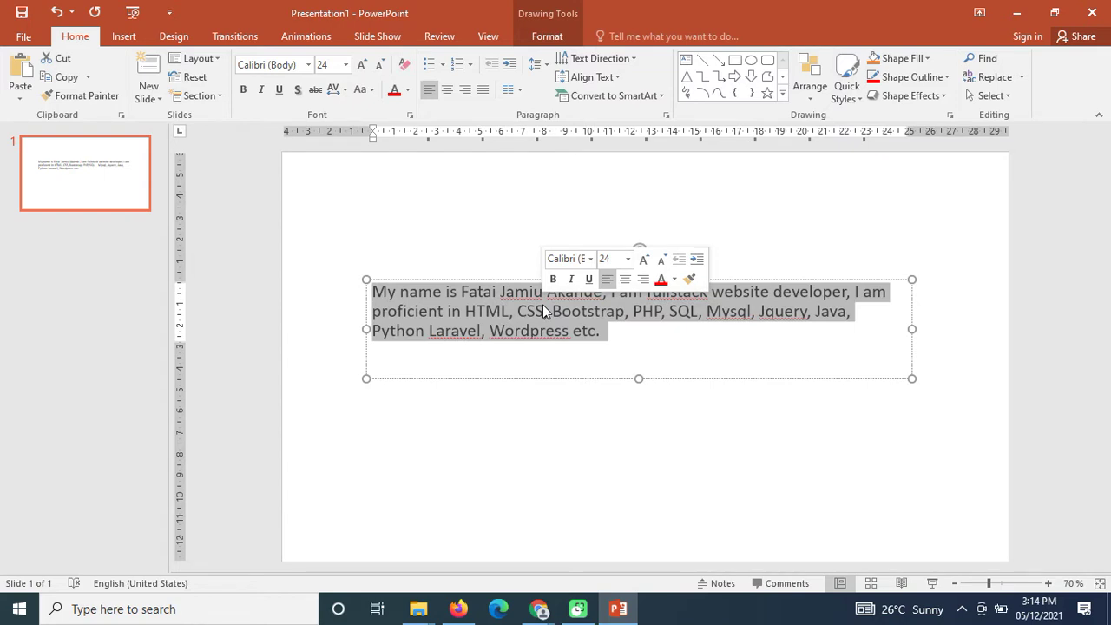
{"action": "left_click", "coordinate": [615, 340]}
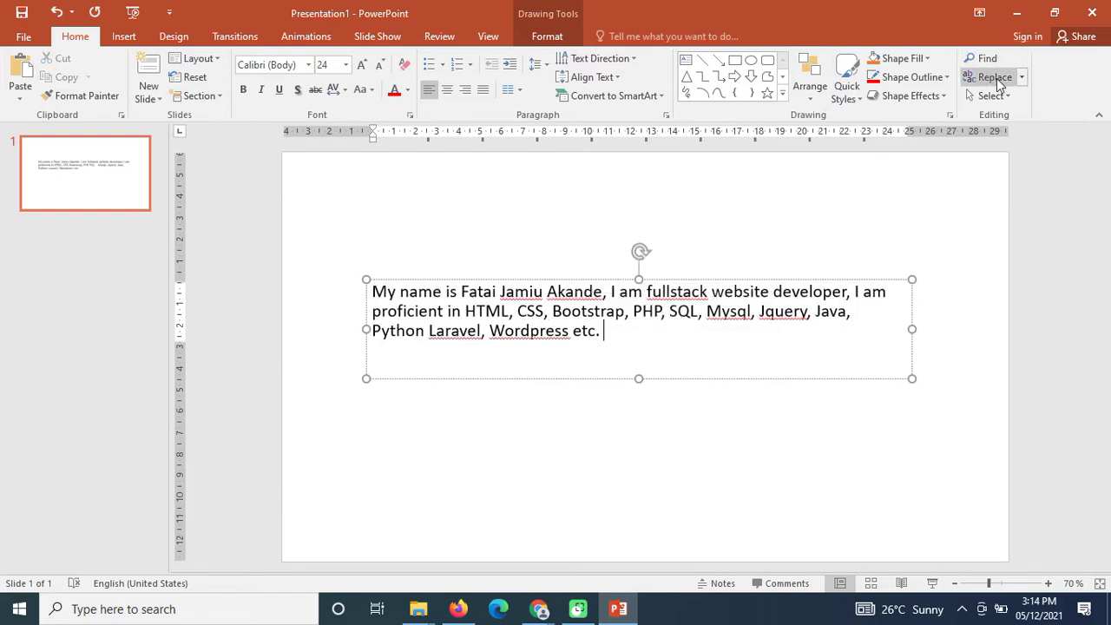
{"action": "triple_click", "coordinate": [685, 291]}
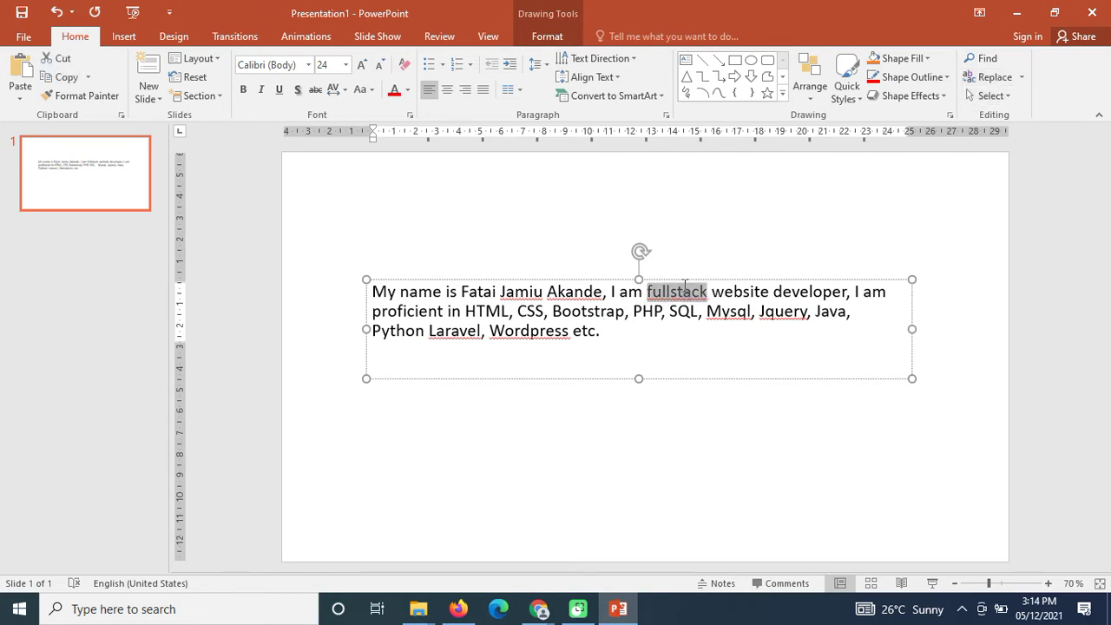
{"action": "left_click", "coordinate": [699, 295]}
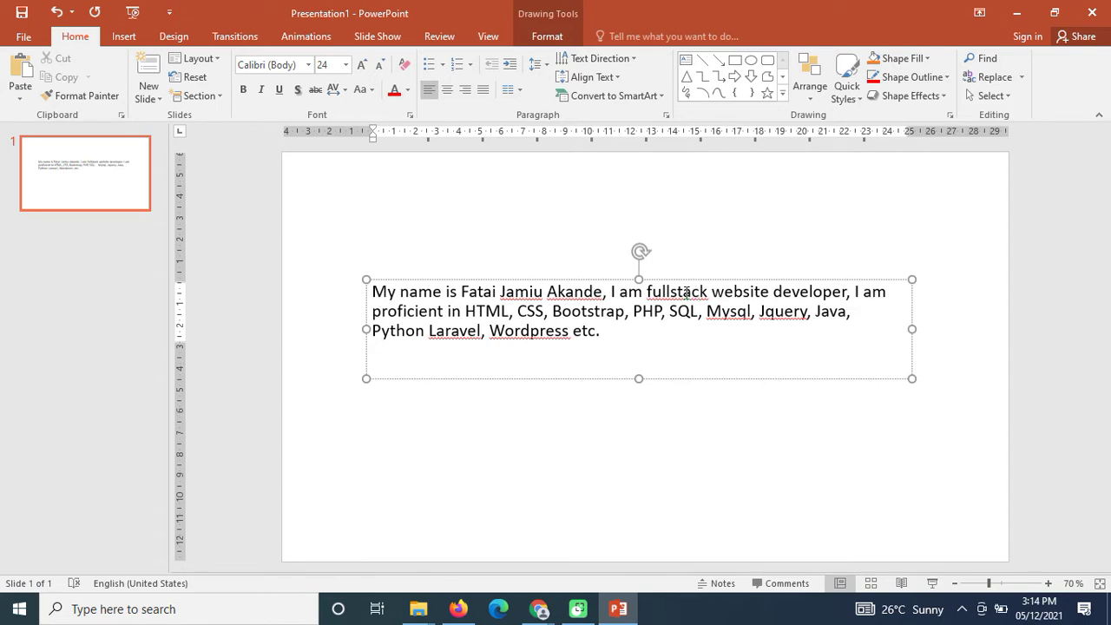
{"action": "left_click", "coordinate": [986, 61]}
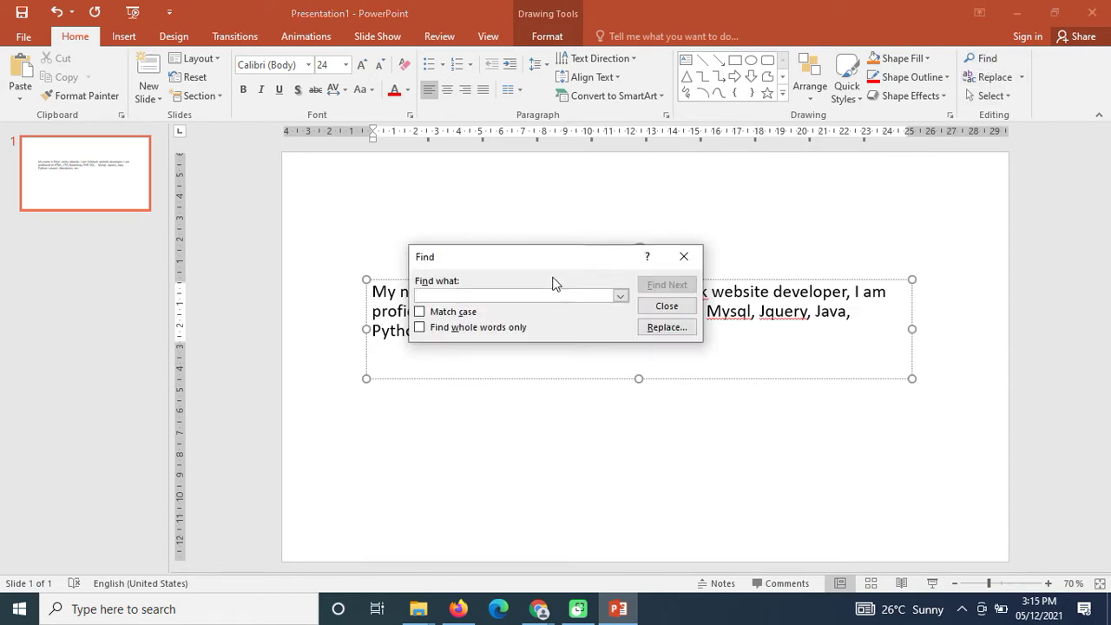
{"action": "left_click_drag", "start_coordinate": [541, 255], "coordinate": [613, 386]}
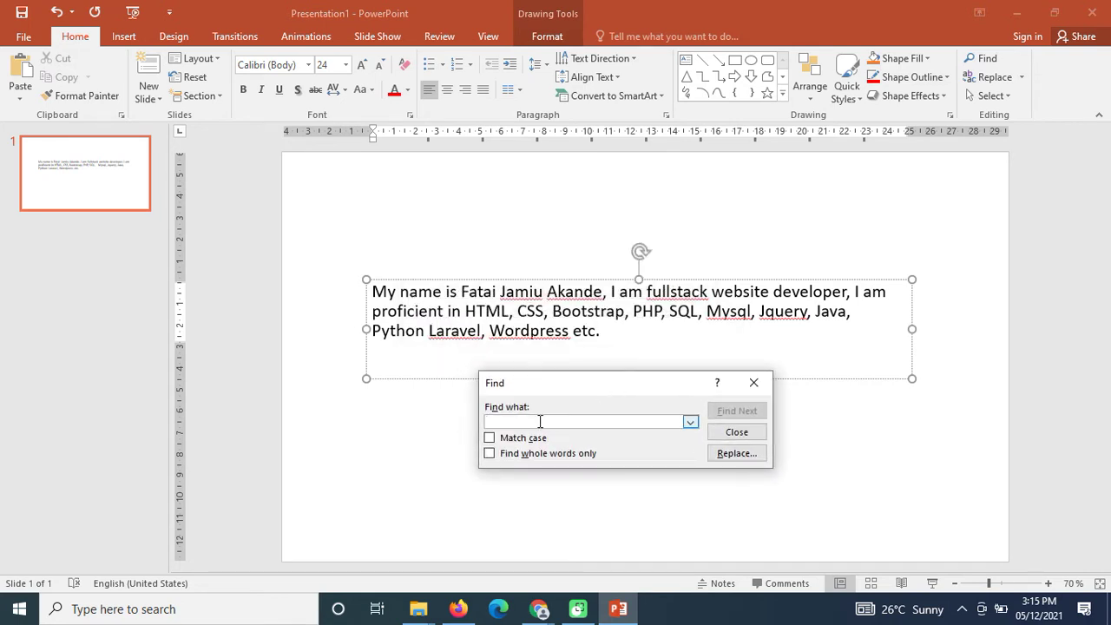
{"action": "type", "text": "fullstack"}
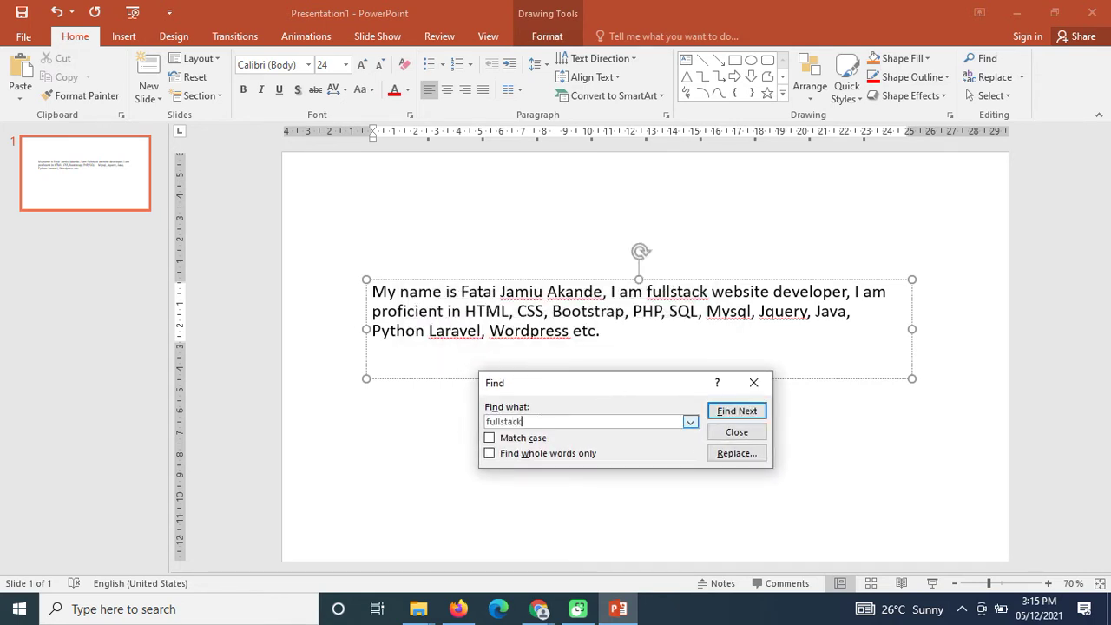
{"action": "left_click", "coordinate": [730, 414]}
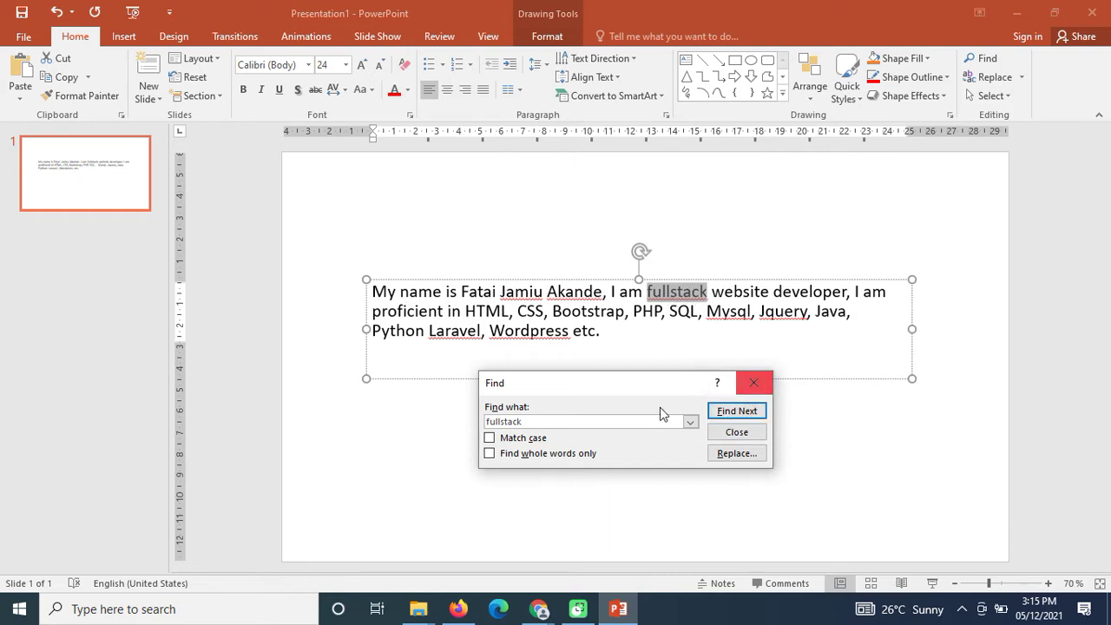
{"action": "left_click", "coordinate": [753, 383]}
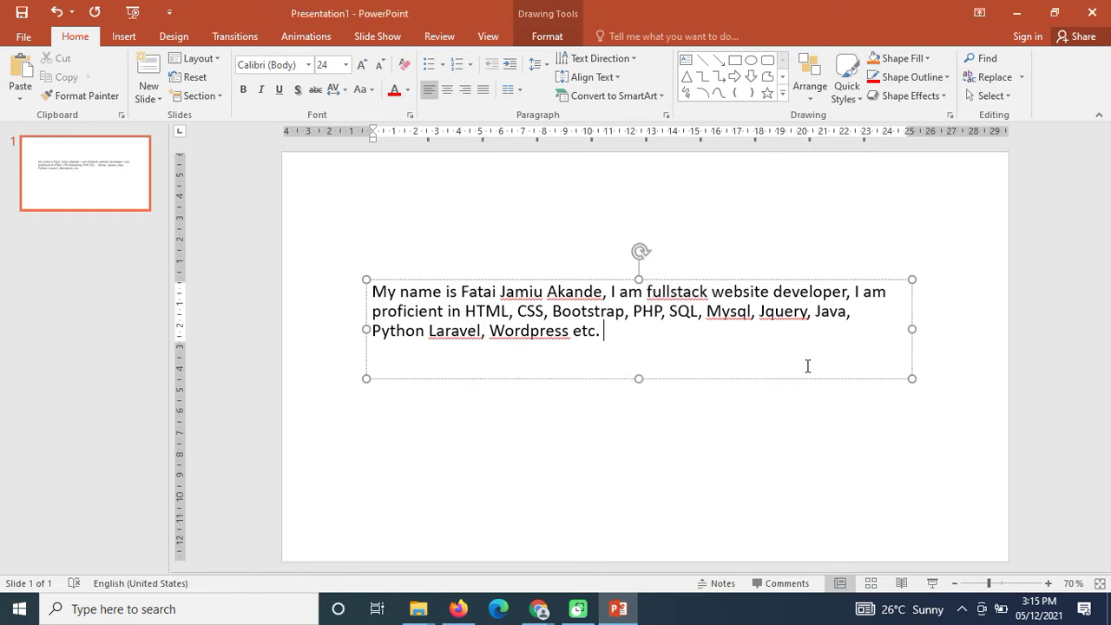
{"action": "left_click", "coordinate": [985, 58]}
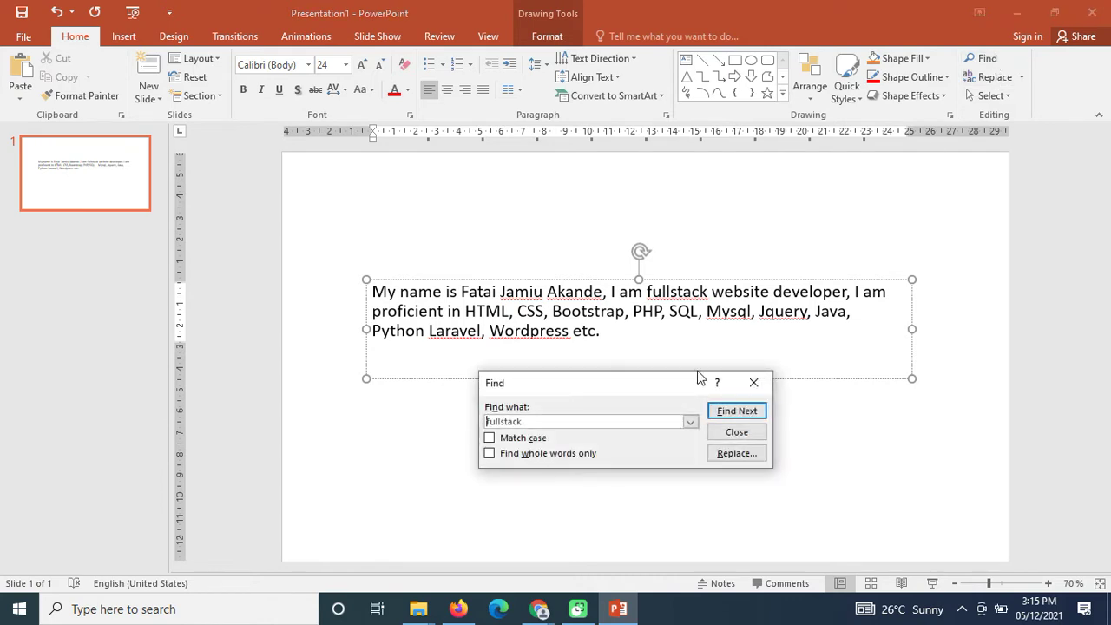
{"action": "double_click", "coordinate": [533, 420]}
{"action": "left_click", "coordinate": [734, 410]}
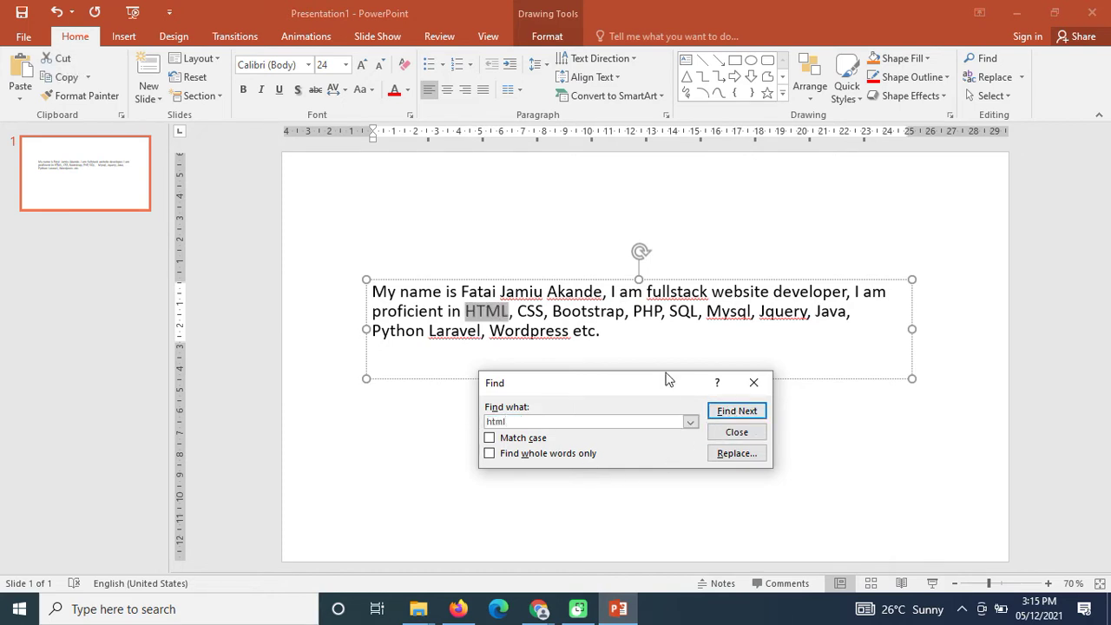
{"action": "left_click", "coordinate": [752, 382]}
{"action": "left_click", "coordinate": [738, 358]}
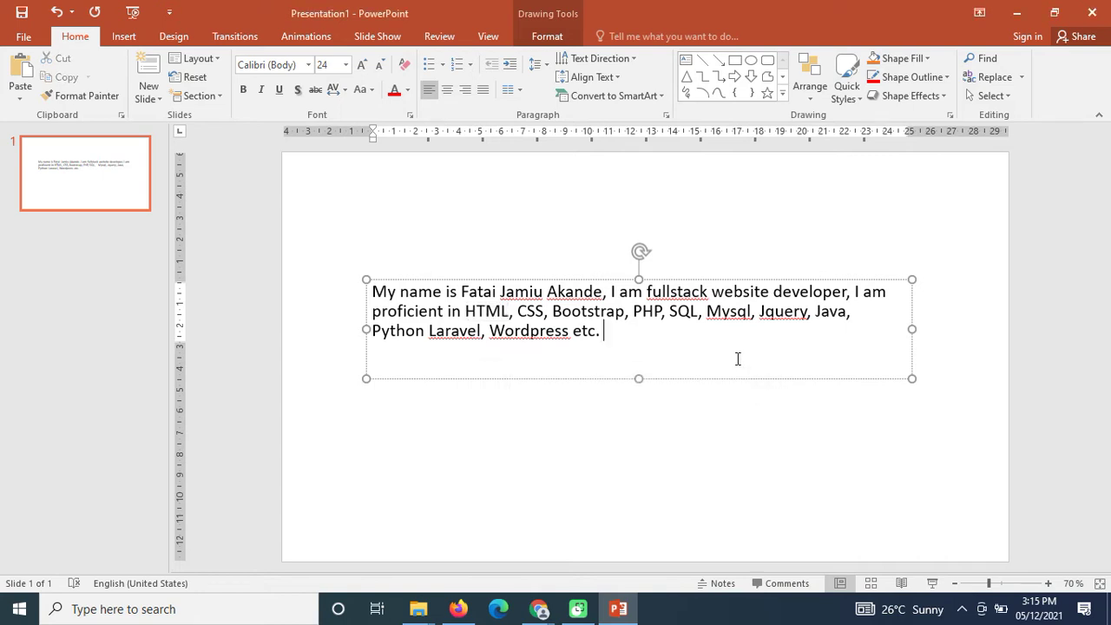
Replace all 'proficient' with 'Good' using Replace All, then select the word Good
{"action": "left_click", "coordinate": [1005, 79]}
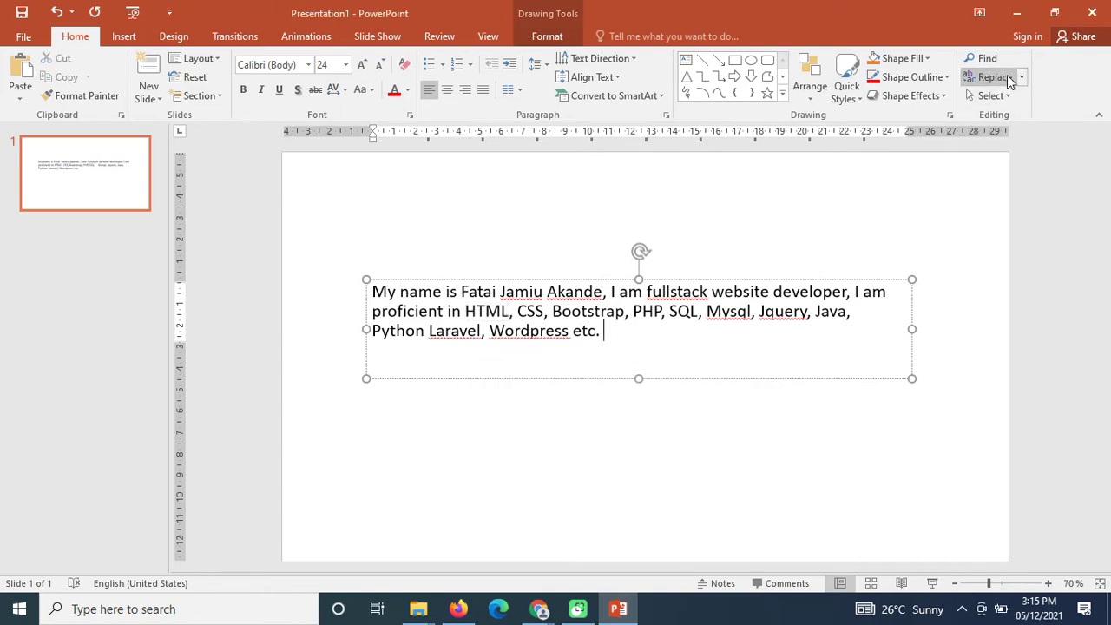
{"action": "left_click", "coordinate": [535, 421]}
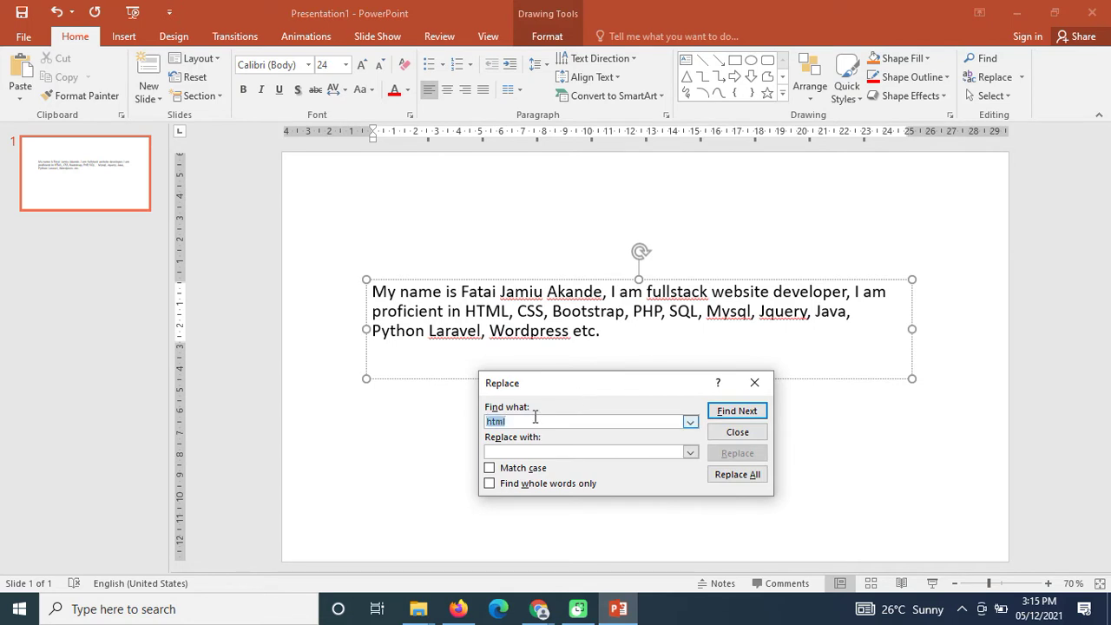
{"action": "left_click", "coordinate": [527, 455]}
{"action": "left_click", "coordinate": [517, 421]}
{"action": "key", "text": "BackSpace"}
{"action": "type", "text": "proficient"}
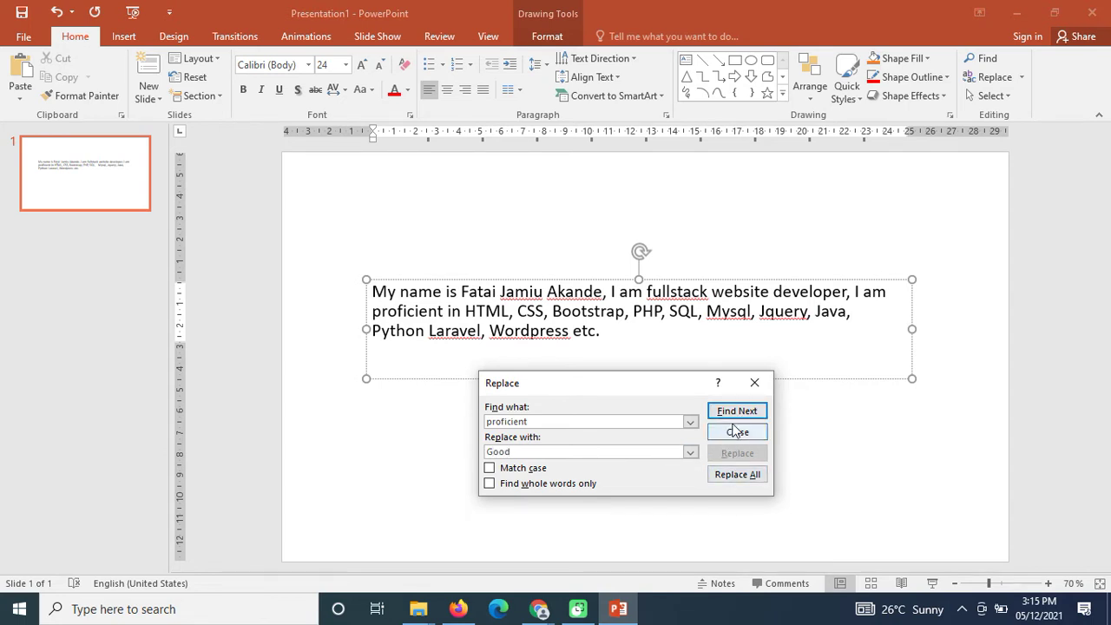
{"action": "left_click", "coordinate": [733, 477]}
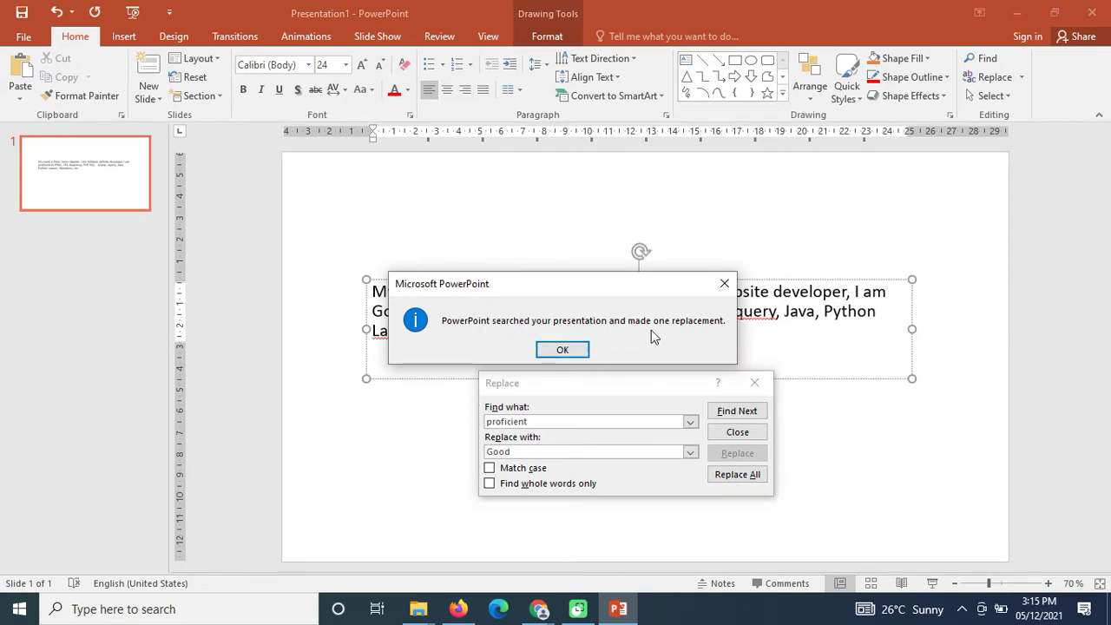
{"action": "left_click", "coordinate": [564, 349]}
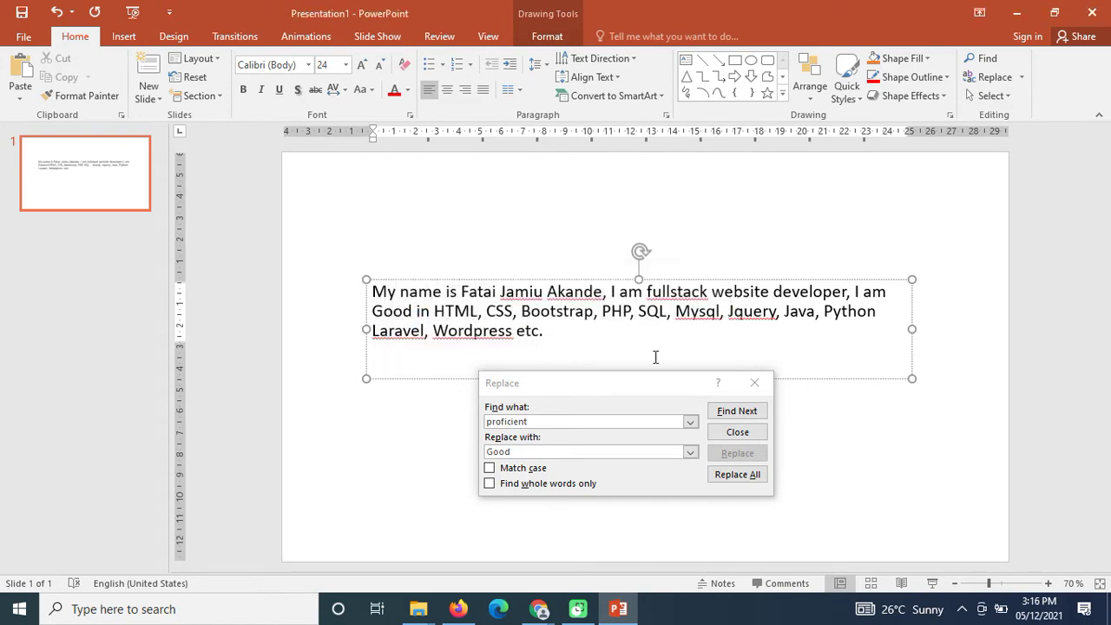
{"action": "left_click", "coordinate": [755, 382]}
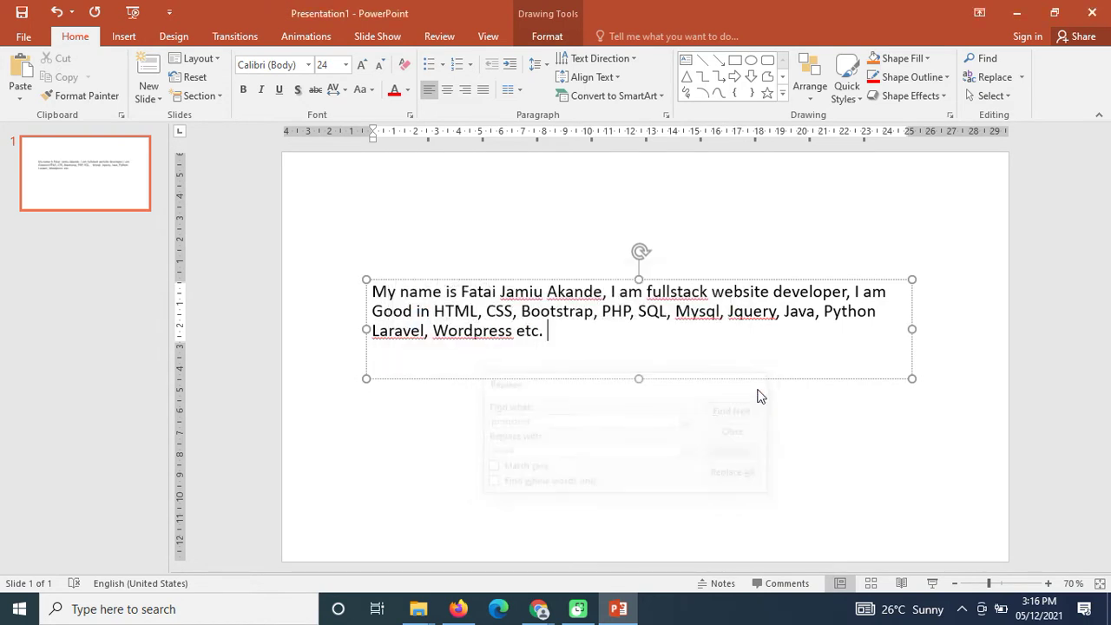
{"action": "double_click", "coordinate": [395, 312]}
Set the intro text box to 17 pt and move it higher on the slide
{"action": "left_click", "coordinate": [414, 312]}
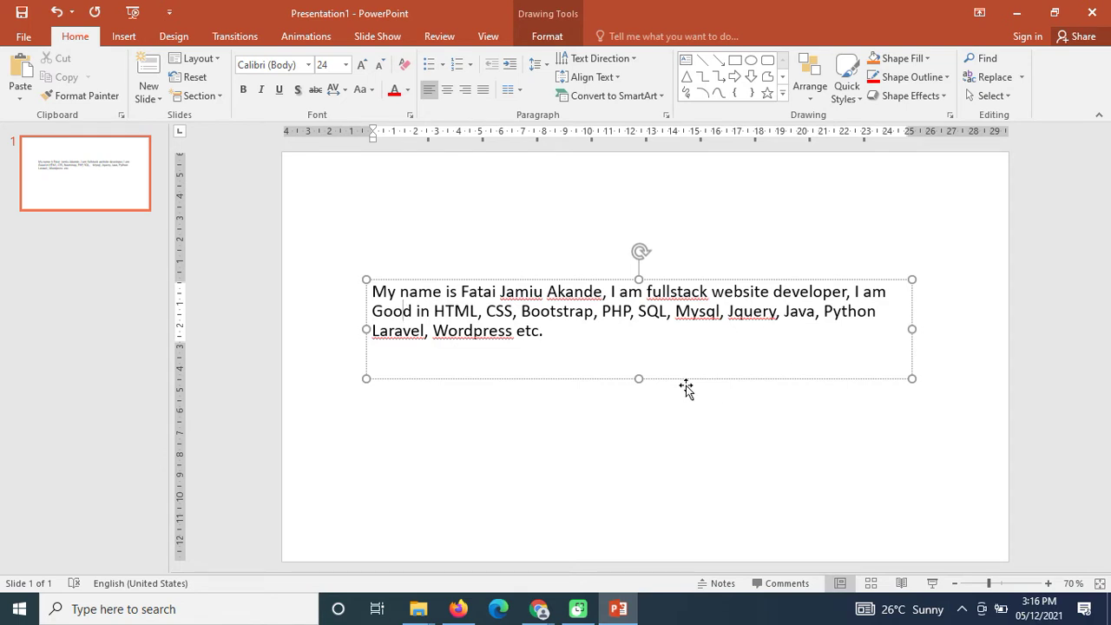
{"action": "left_click", "coordinate": [640, 366]}
{"action": "key", "text": "ctrl+bracketleft"}
{"action": "key", "text": "ctrl+bracketleft"}
{"action": "key", "text": "ctrl+bracketleft"}
{"action": "key", "text": "ctrl+bracketleft"}
{"action": "key", "text": "ctrl+bracketleft"}
{"action": "key", "text": "ctrl+bracketleft"}
{"action": "key", "text": "ctrl+bracketleft"}
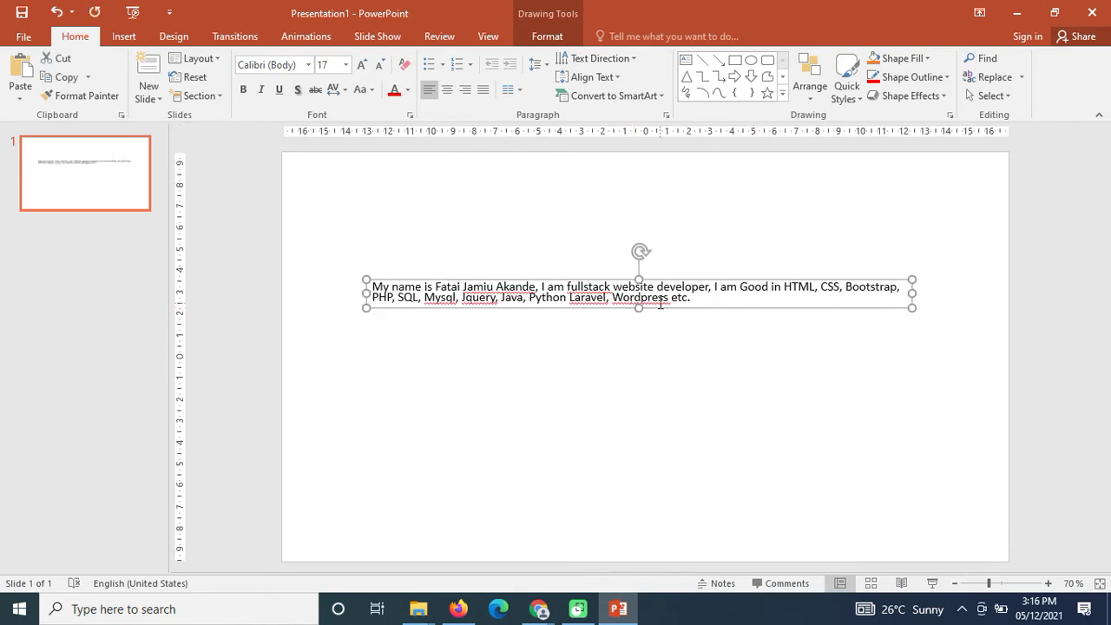
{"action": "left_click_drag", "start_coordinate": [698, 277], "coordinate": [691, 207]}
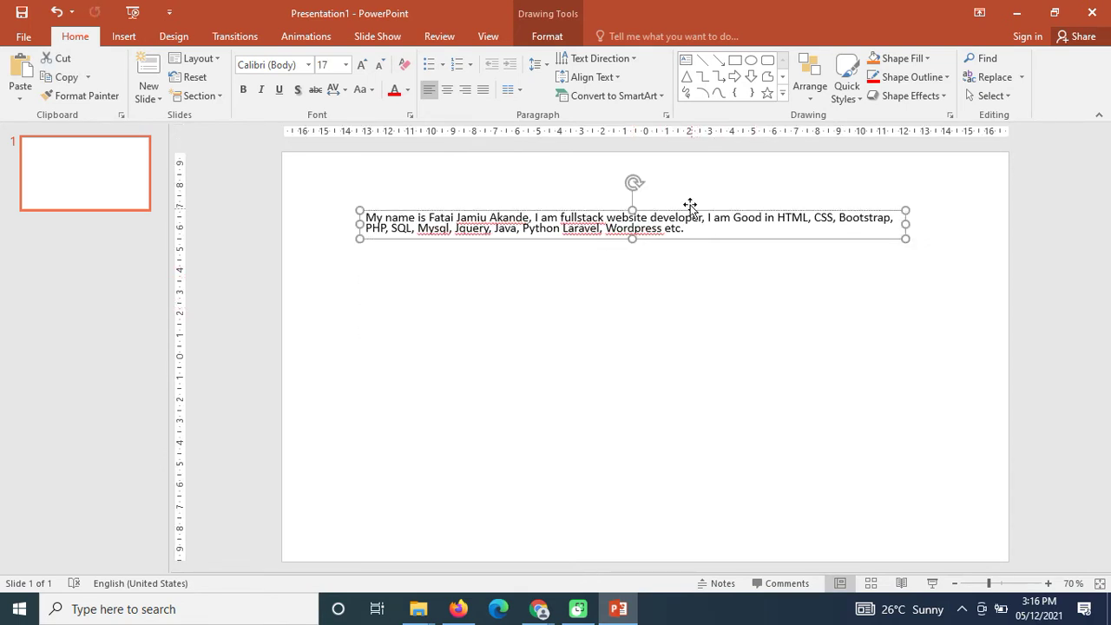
Draw a rectangle and a rounded rectangle side by side below the text, then marquee-select both
{"action": "left_click", "coordinate": [734, 60]}
{"action": "left_click_drag", "start_coordinate": [526, 321], "coordinate": [596, 402]}
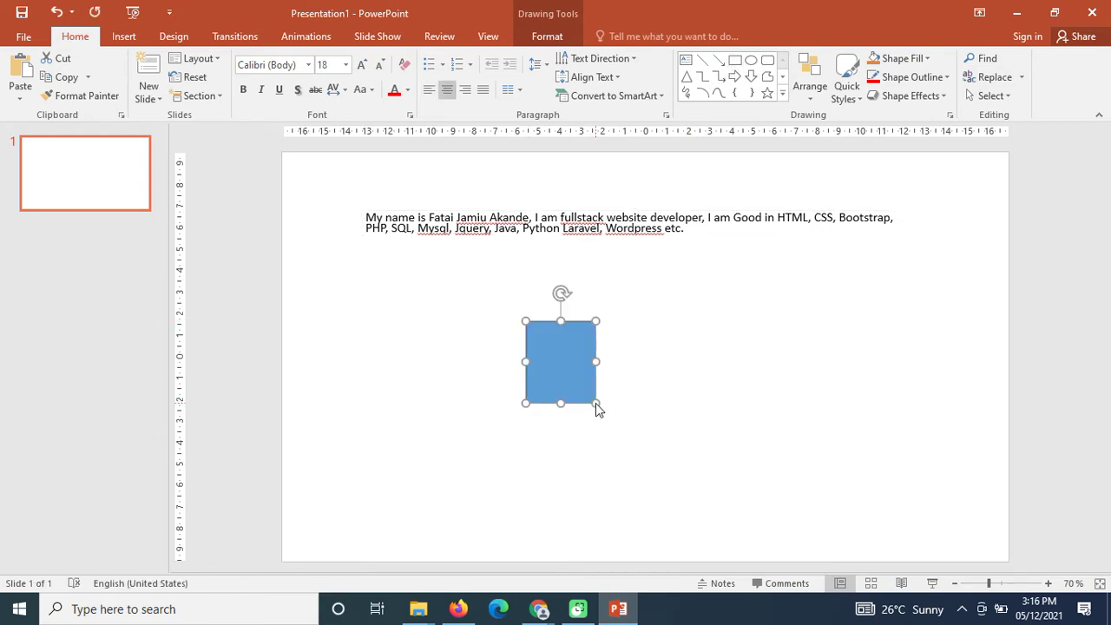
{"action": "left_click", "coordinate": [771, 63]}
{"action": "left_click_drag", "start_coordinate": [665, 315], "coordinate": [724, 400]}
{"action": "left_click_drag", "start_coordinate": [564, 361], "coordinate": [616, 356]}
{"action": "left_click", "coordinate": [851, 347]}
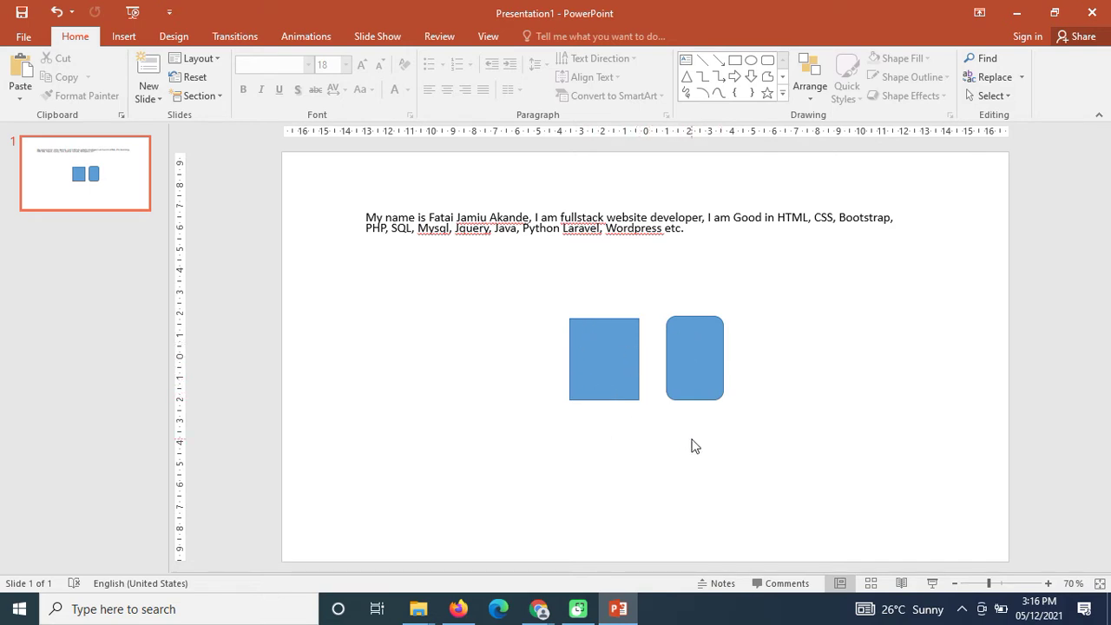
{"action": "left_click", "coordinate": [1007, 97]}
{"action": "left_click", "coordinate": [1010, 135]}
{"action": "left_click_drag", "start_coordinate": [448, 282], "coordinate": [837, 475]}
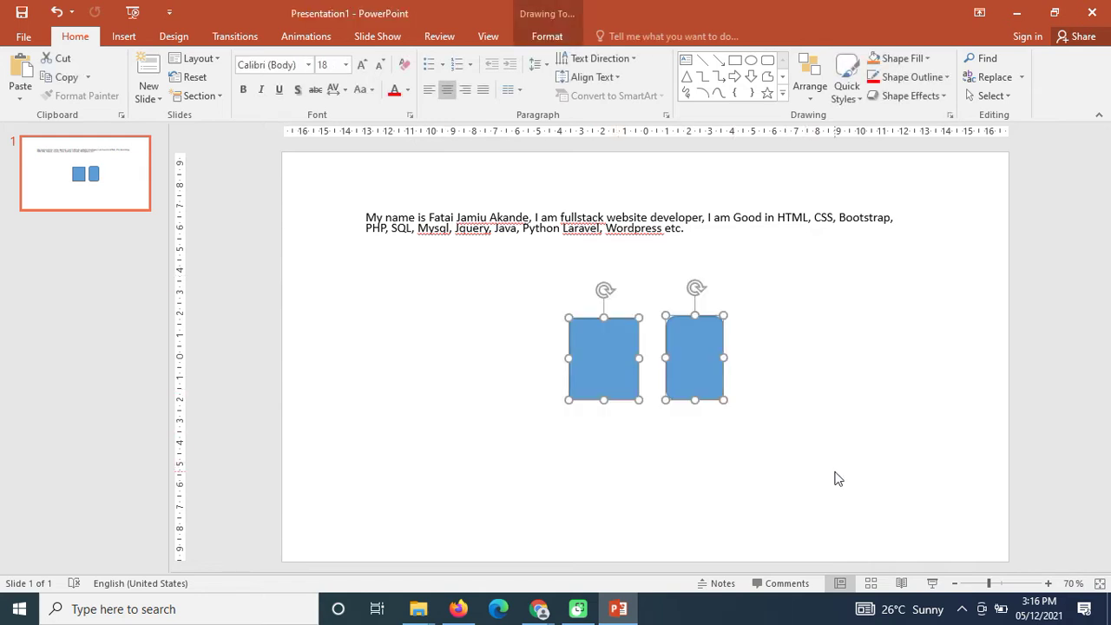
Group the blue rectangle and rounded rectangle into one object
{"action": "right_click", "coordinate": [707, 356]}
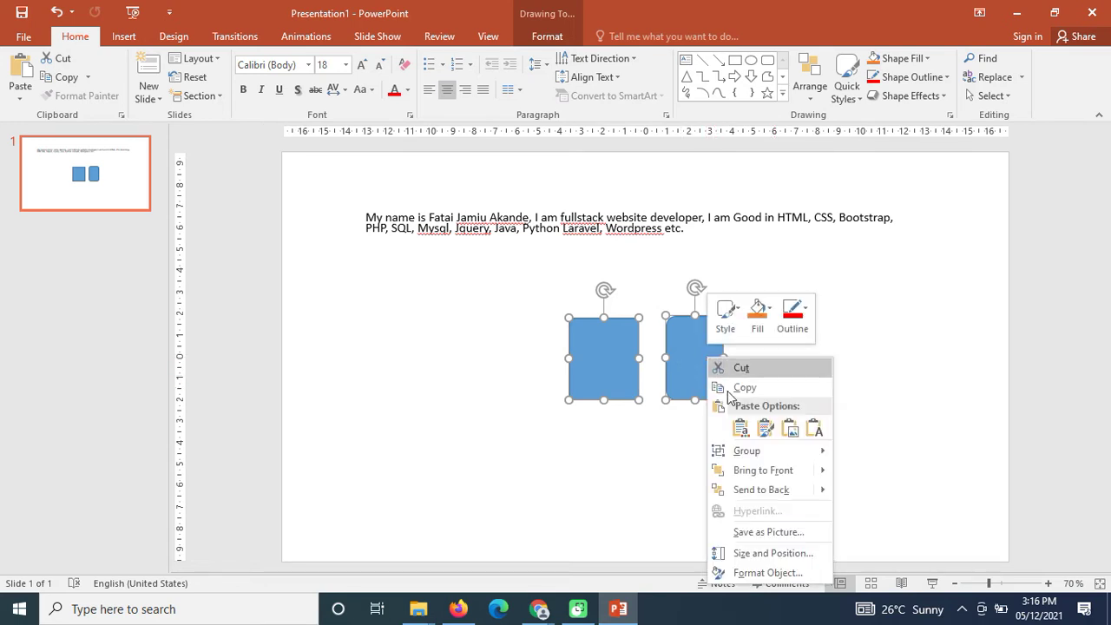
{"action": "mouse_move", "coordinate": [788, 459]}
{"action": "left_click", "coordinate": [868, 451]}
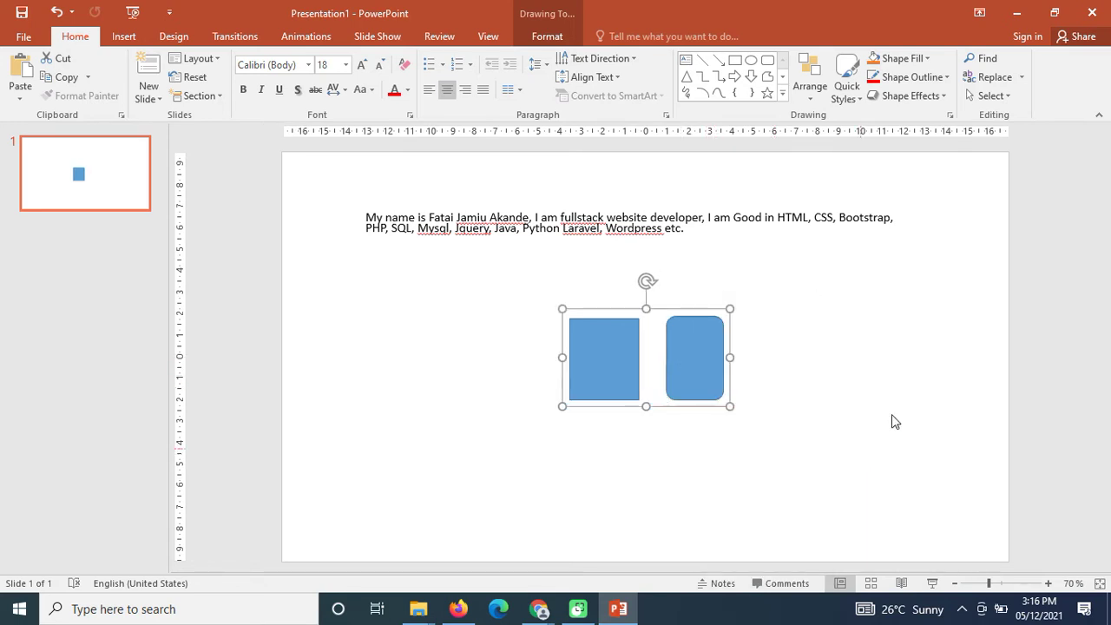
{"action": "left_click", "coordinate": [865, 443]}
Widen the grouped shapes and place them below the intro text
{"action": "left_click_drag", "start_coordinate": [615, 350], "coordinate": [799, 376]}
{"action": "left_click", "coordinate": [596, 349]}
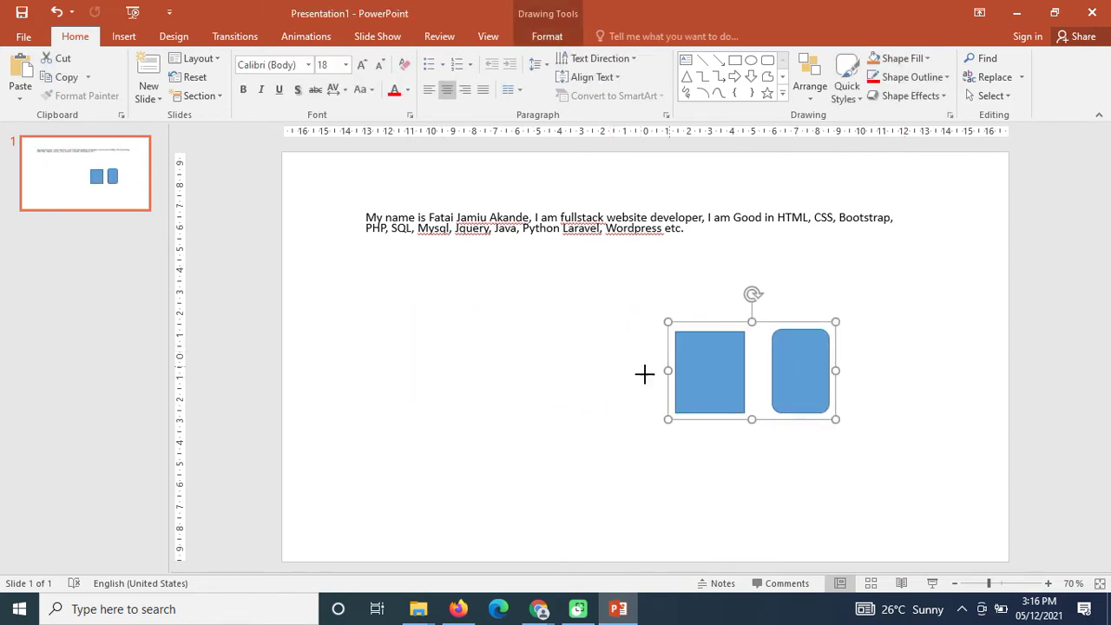
{"action": "left_click_drag", "start_coordinate": [670, 371], "coordinate": [498, 371]}
{"action": "left_click_drag", "start_coordinate": [608, 388], "coordinate": [735, 421]}
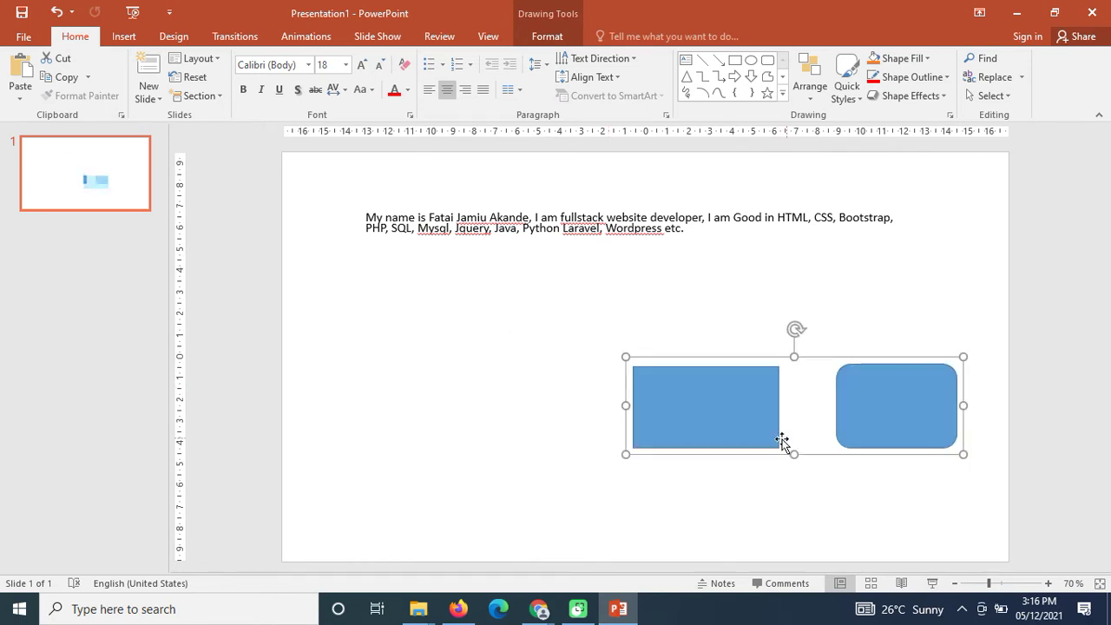
{"action": "left_click_drag", "start_coordinate": [881, 422], "coordinate": [765, 358]}
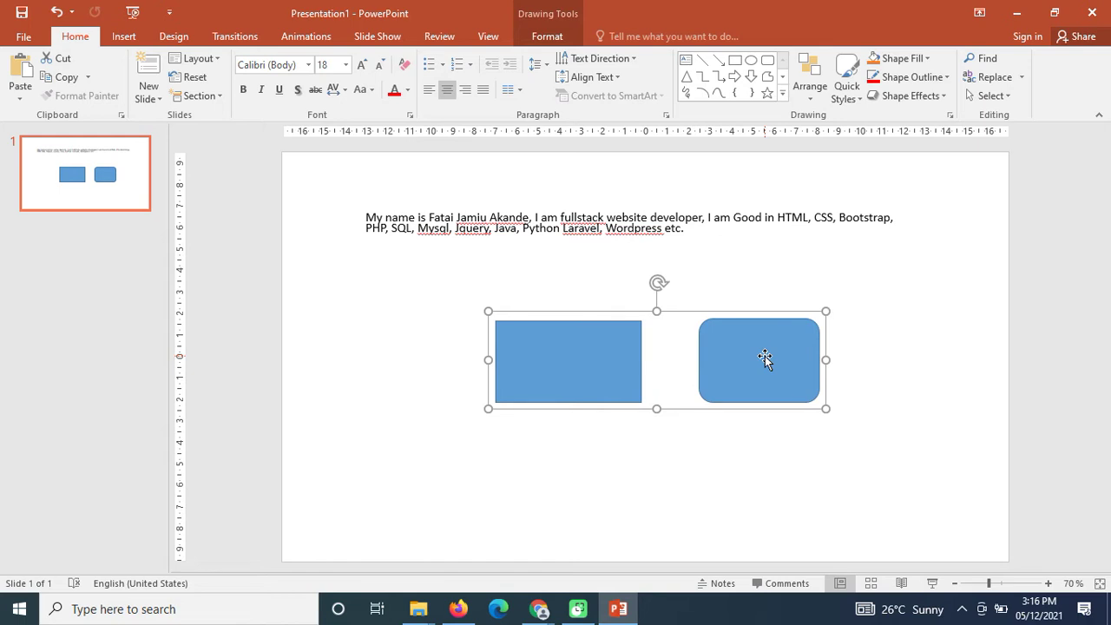
{"action": "left_click", "coordinate": [124, 39]}
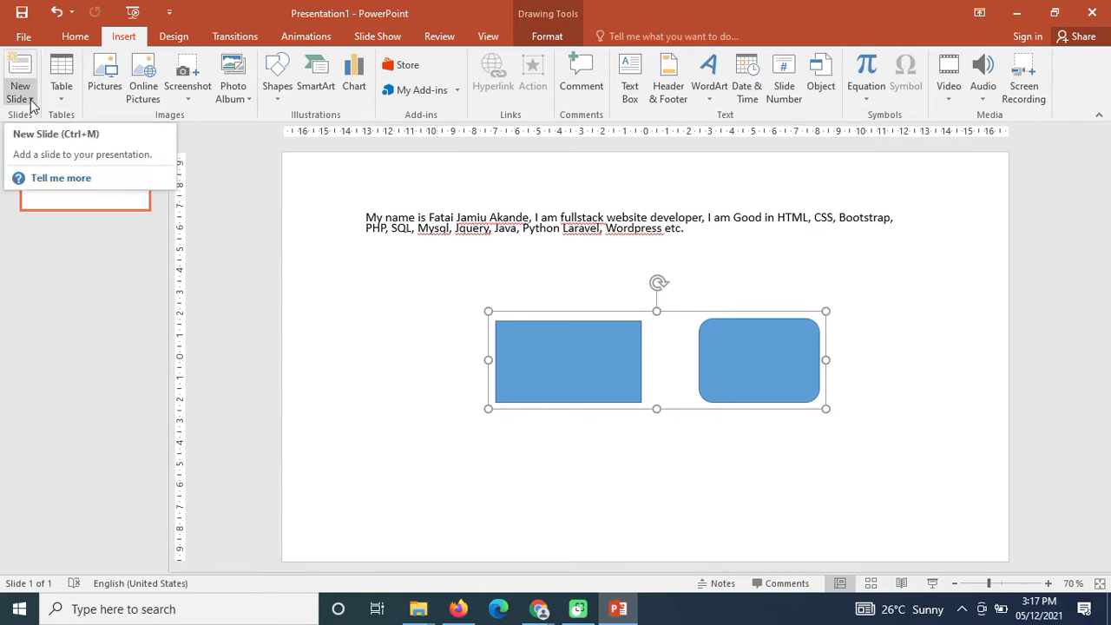
Add slide 2 with the Title and Content layout
{"action": "left_click", "coordinate": [75, 37]}
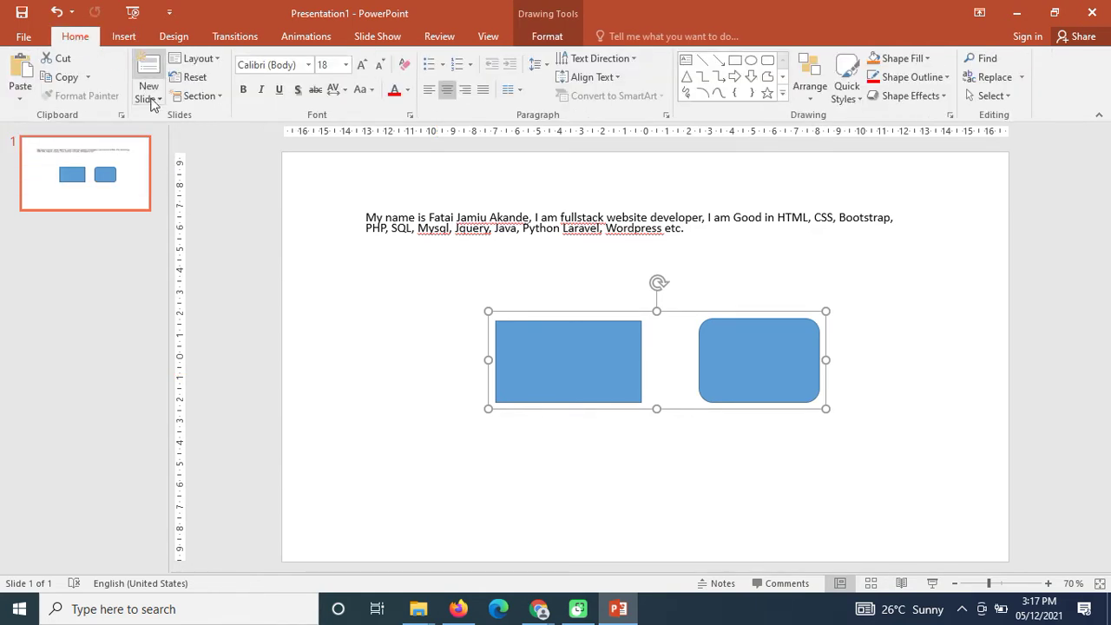
{"action": "left_click", "coordinate": [125, 37]}
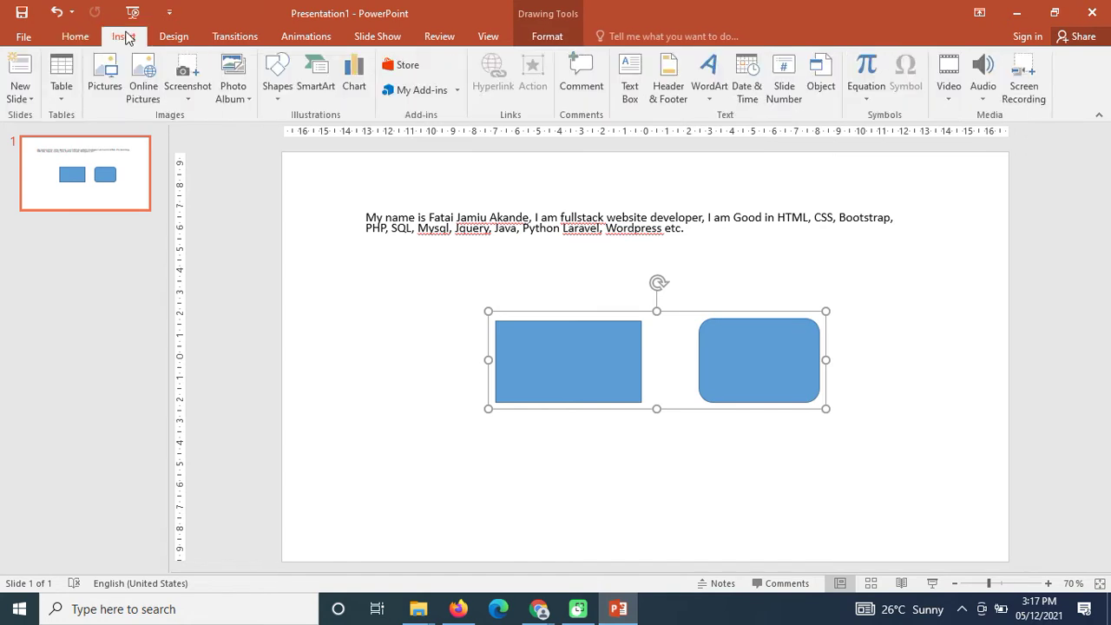
{"action": "left_click", "coordinate": [23, 77]}
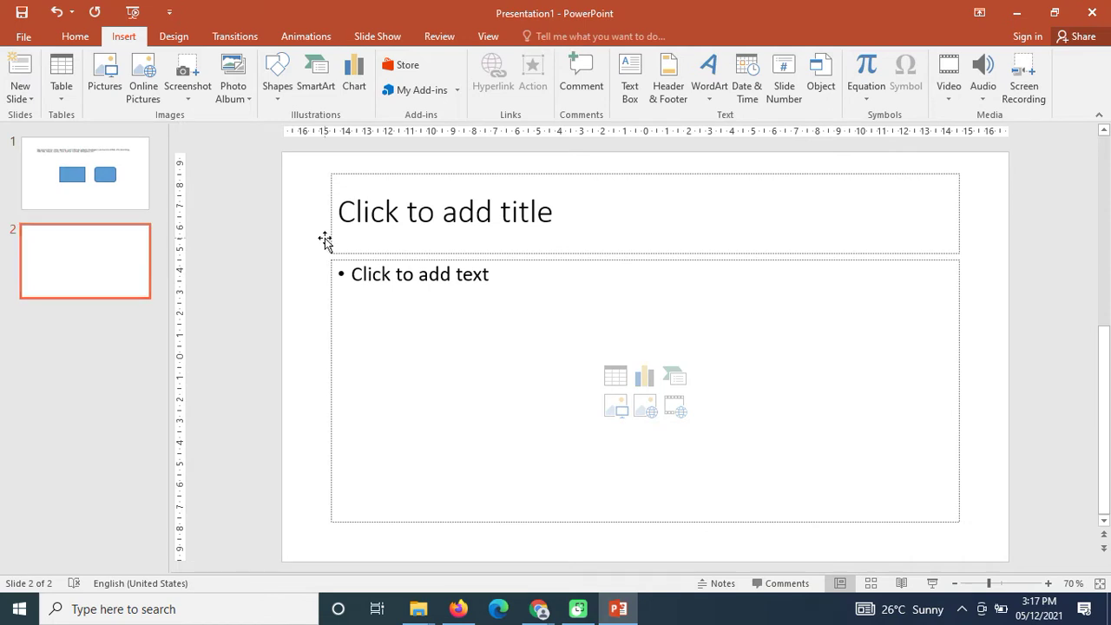
{"action": "left_click", "coordinate": [408, 224]}
{"action": "left_click", "coordinate": [425, 325]}
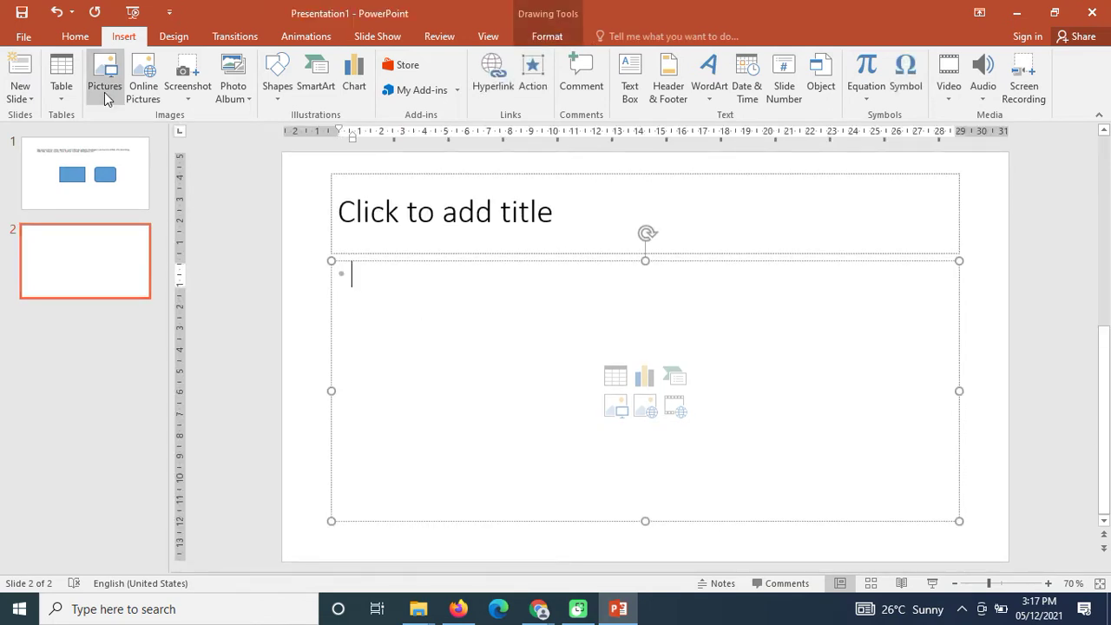
Add slide 3 with the Two Content layout, review slides 2 and 1, then return to slide 3
{"action": "left_click", "coordinate": [32, 100]}
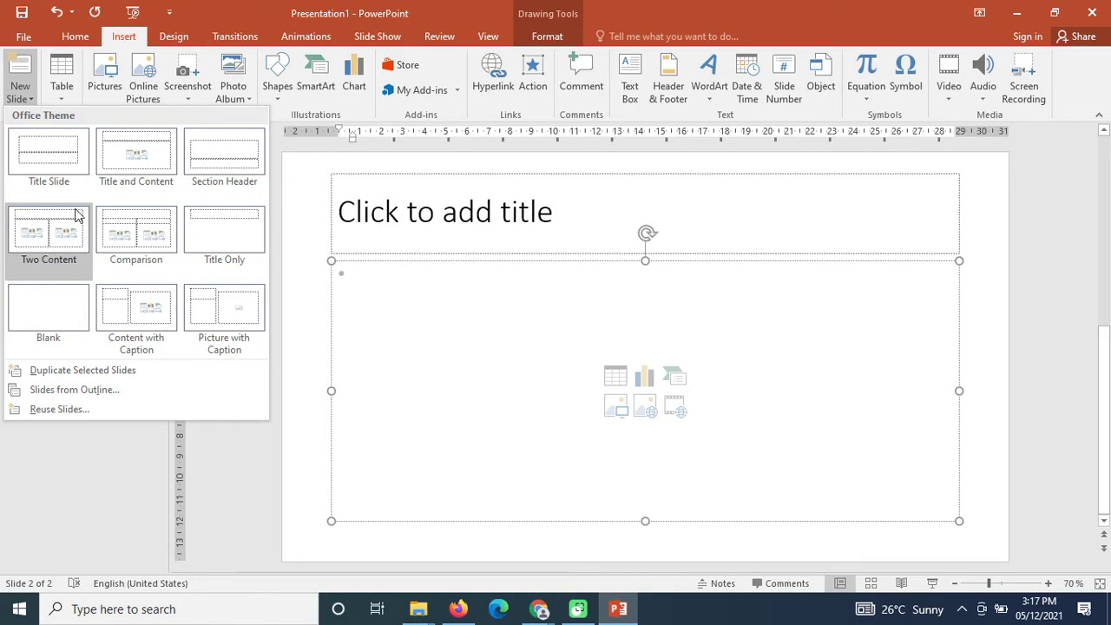
{"action": "left_click", "coordinate": [61, 243]}
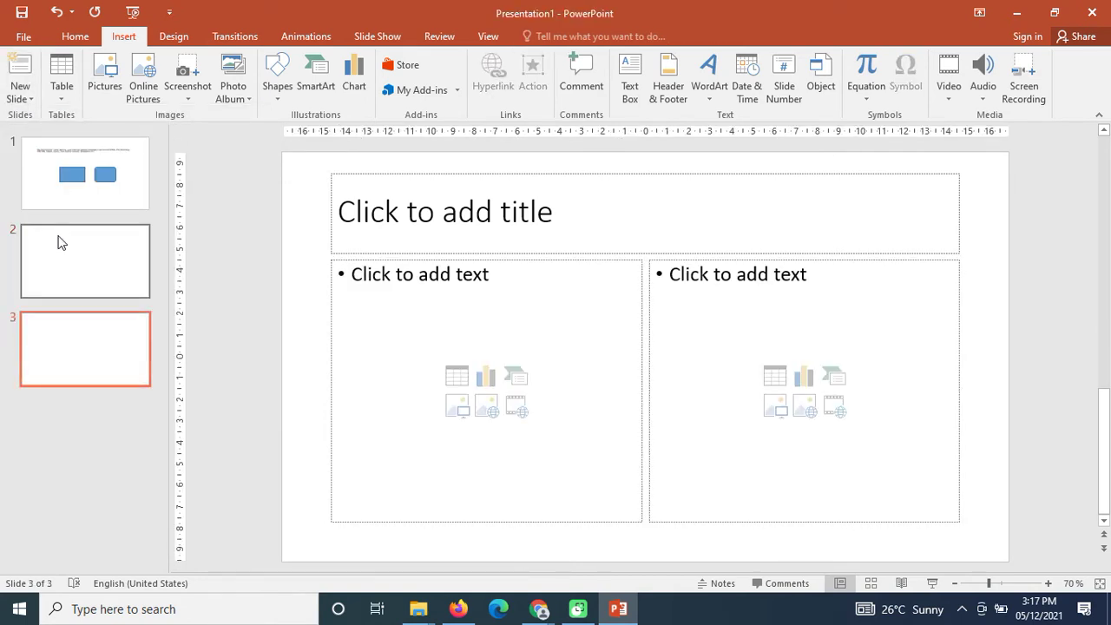
{"action": "left_click", "coordinate": [75, 287]}
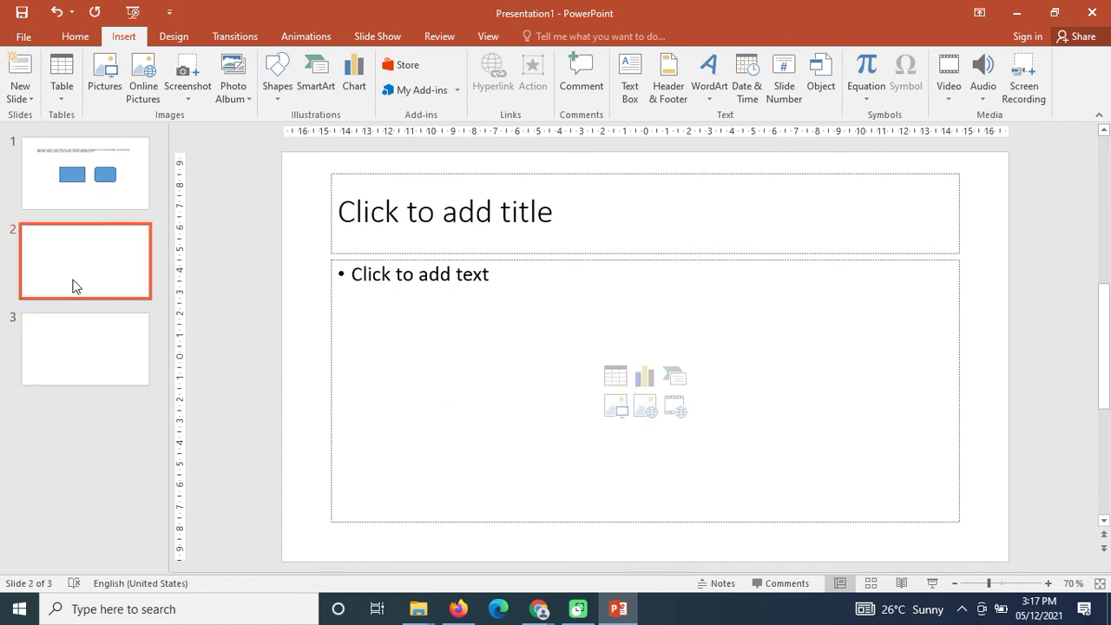
{"action": "left_click", "coordinate": [75, 194]}
{"action": "left_click", "coordinate": [96, 343]}
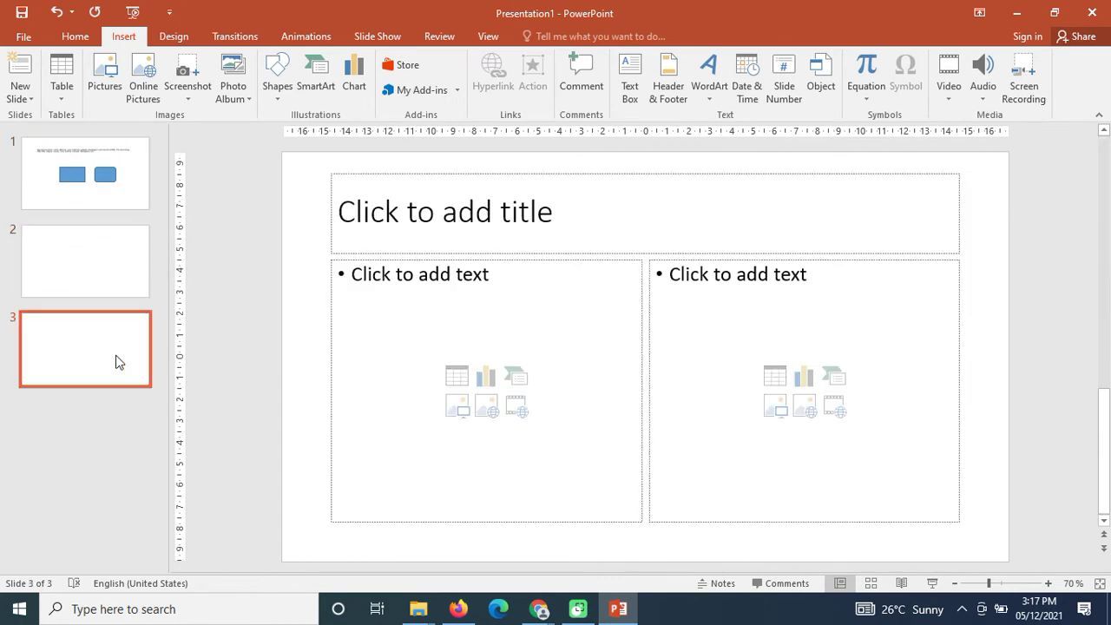
Type slide 3's title 'Complete PowerPoint Tutorial by' plus the author's name, fixing typos, and select it
{"action": "left_click", "coordinate": [498, 242]}
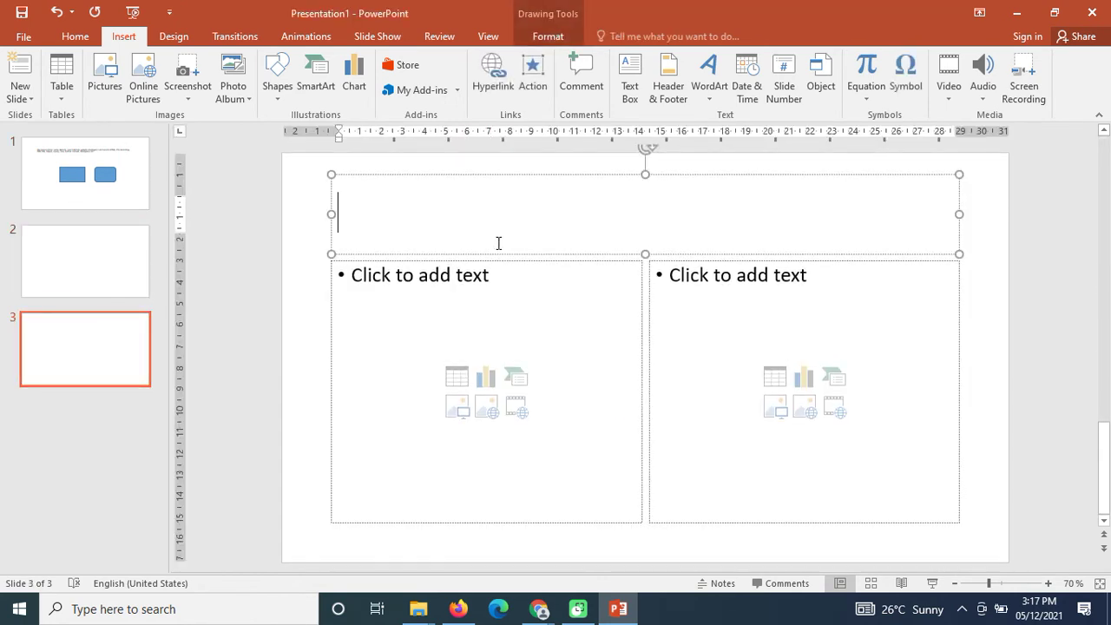
{"action": "type", "text": "Design"}
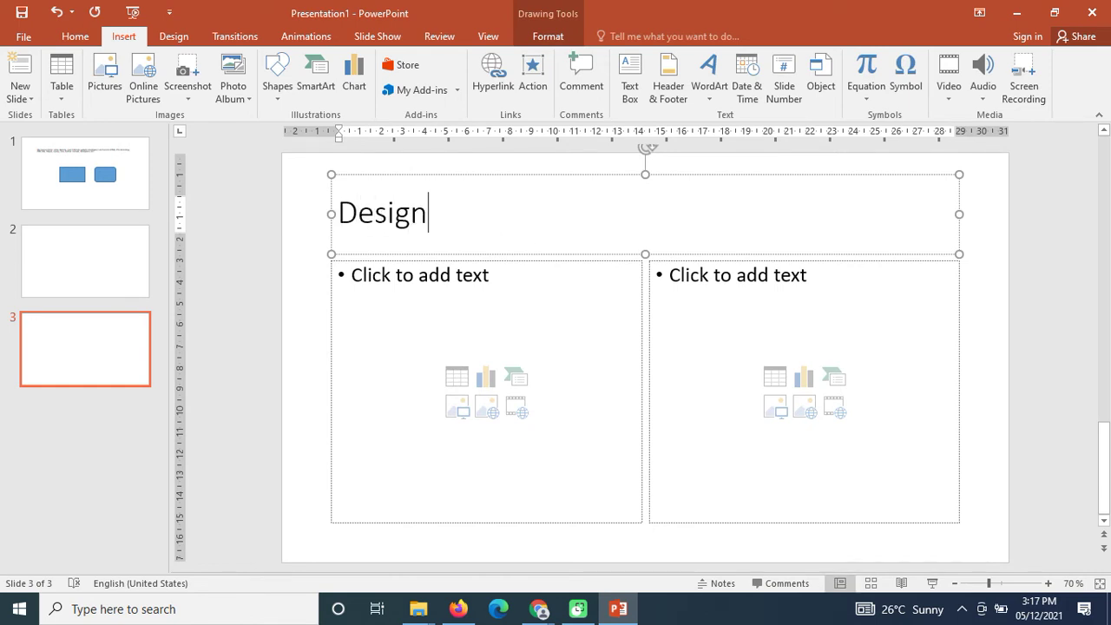
{"action": "key", "text": "BackSpace"}
{"action": "key", "text": "BackSpace"}
{"action": "key", "text": "BackSpace"}
{"action": "key", "text": "BackSpace"}
{"action": "key", "text": "BackSpace"}
{"action": "key", "text": "BackSpace"}
{"action": "type", "text": "Comp"}
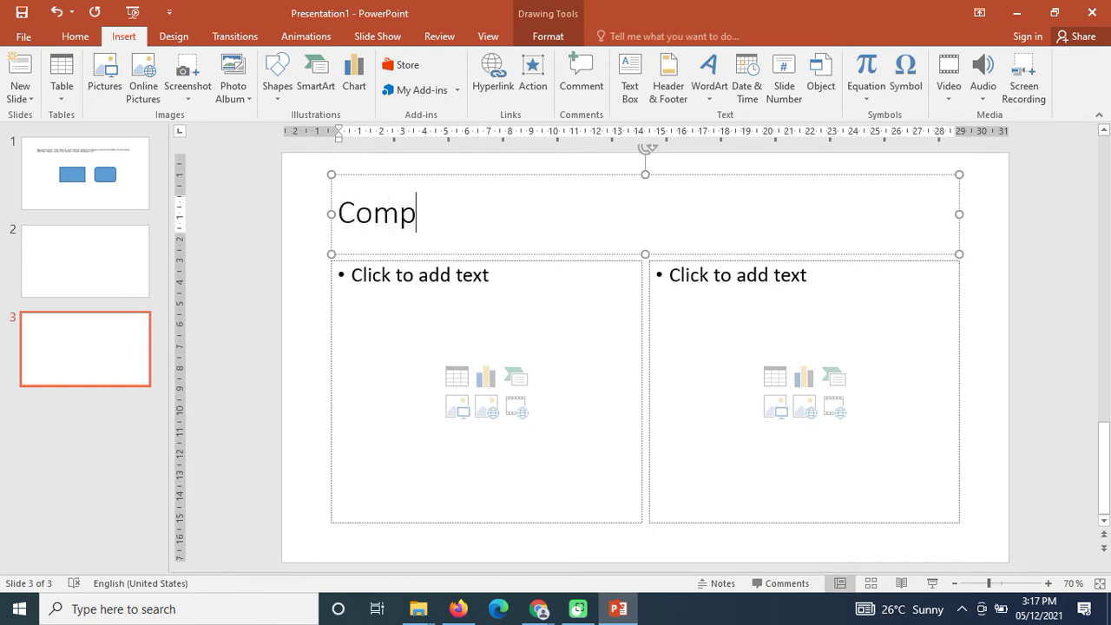
{"action": "type", "text": "lete PowerPoint"}
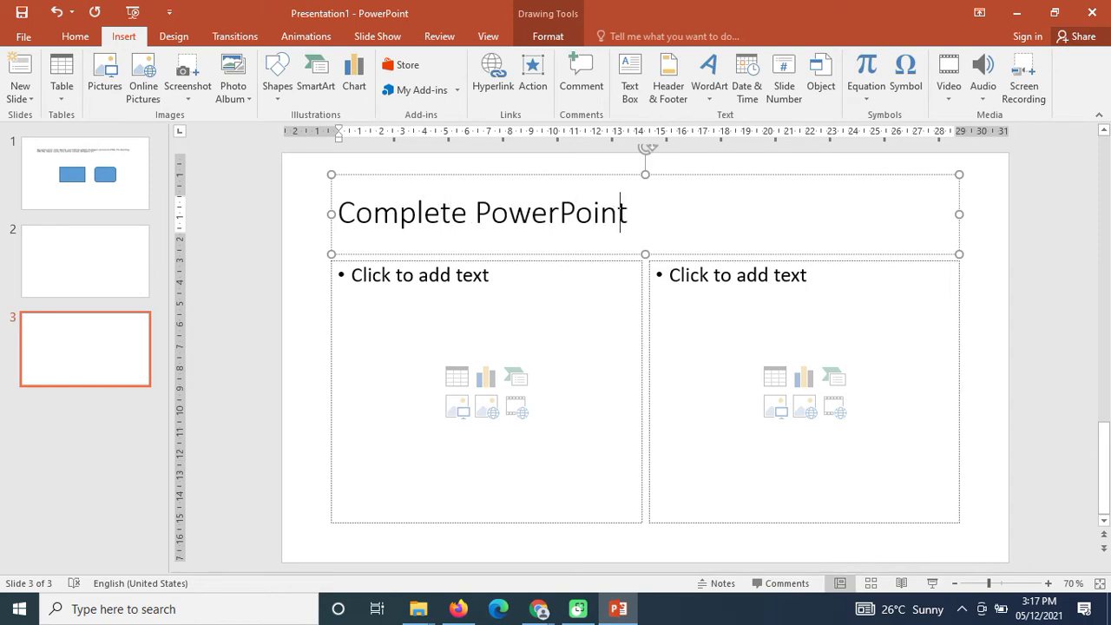
{"action": "type", "text": " Tutorial by"}
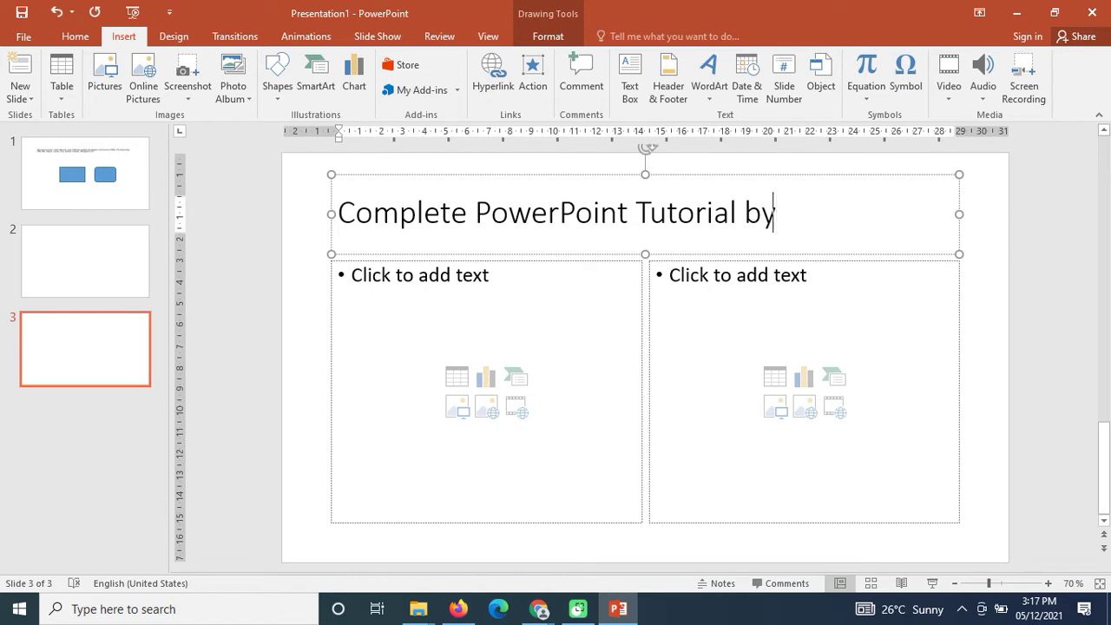
{"action": "type", "text": " FatAI"}
{"action": "key", "text": "BackSpace"}
{"action": "key", "text": "BackSpace"}
{"action": "type", "text": "AI"}
{"action": "key", "text": "BackSpace"}
{"action": "key", "text": "BackSpace"}
{"action": "key", "text": "BackSpace"}
{"action": "type", "text": "ai Jamiu Akande"}
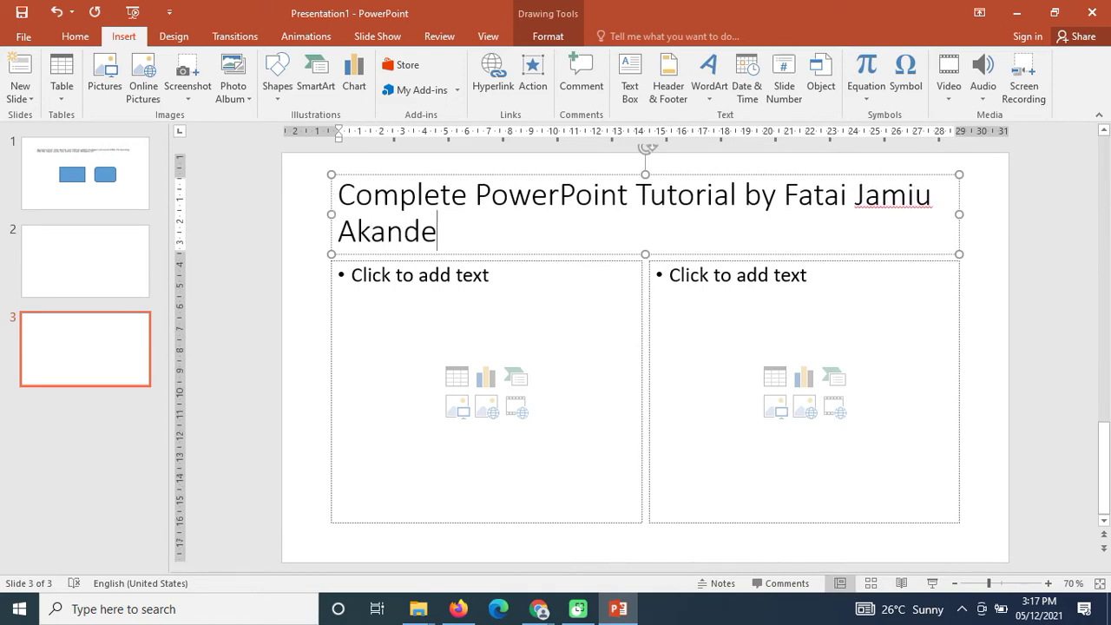
{"action": "key", "text": "ctrl+a"}
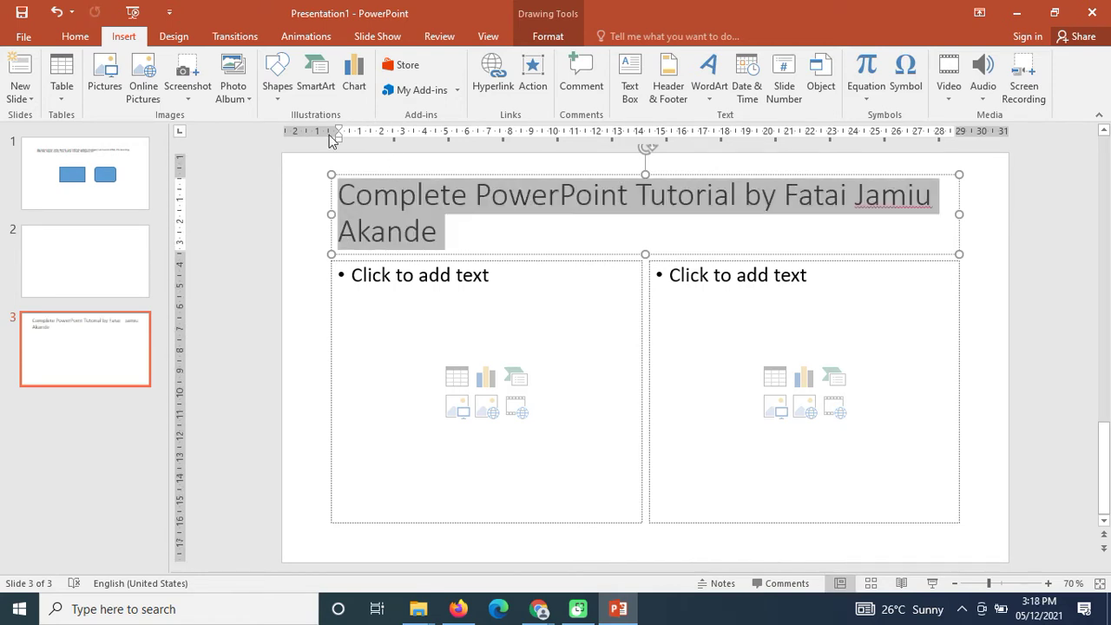
Make the slide 3 title 30 pt, UPPERCASE, centred and bold
{"action": "left_click", "coordinate": [75, 37]}
{"action": "left_click", "coordinate": [331, 64]}
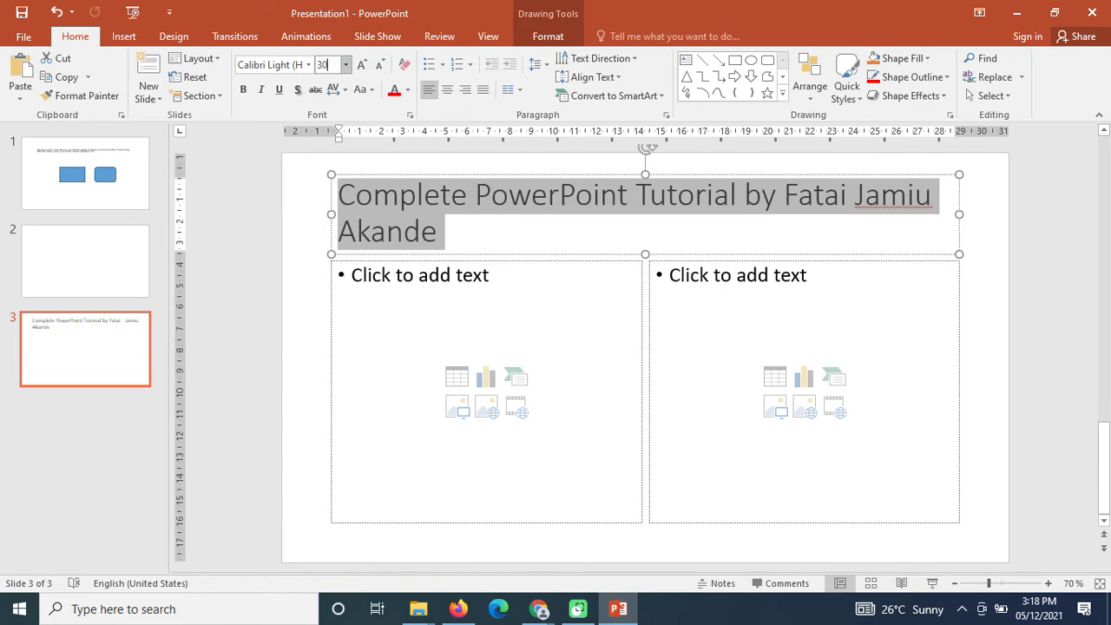
{"action": "type", "text": "30"}
{"action": "key", "text": "Return"}
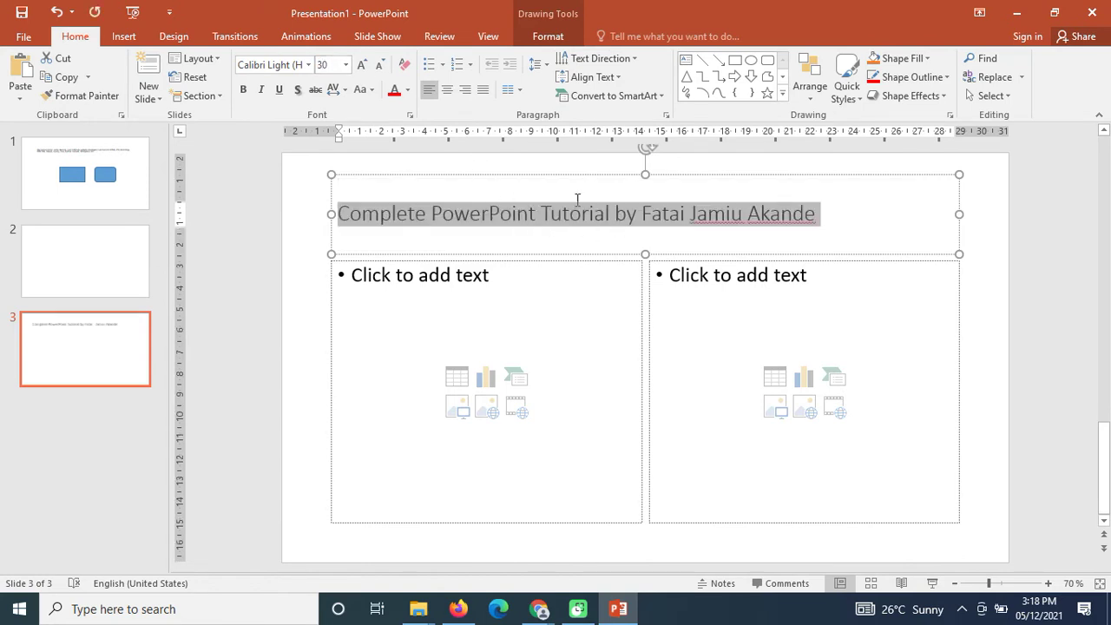
{"action": "left_click", "coordinate": [365, 89]}
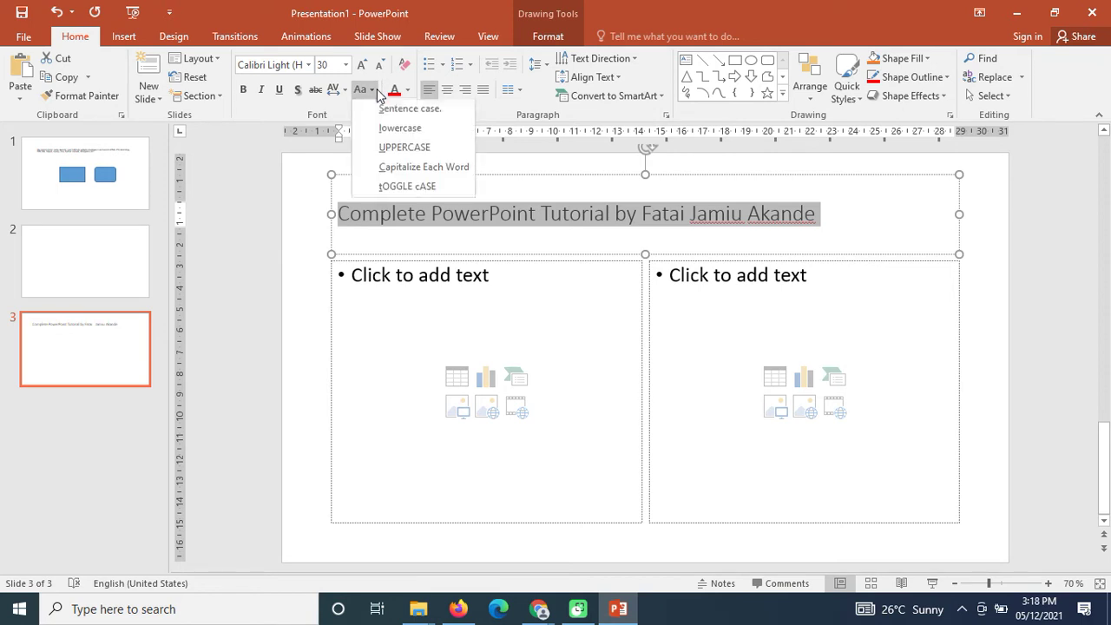
{"action": "left_click", "coordinate": [405, 151]}
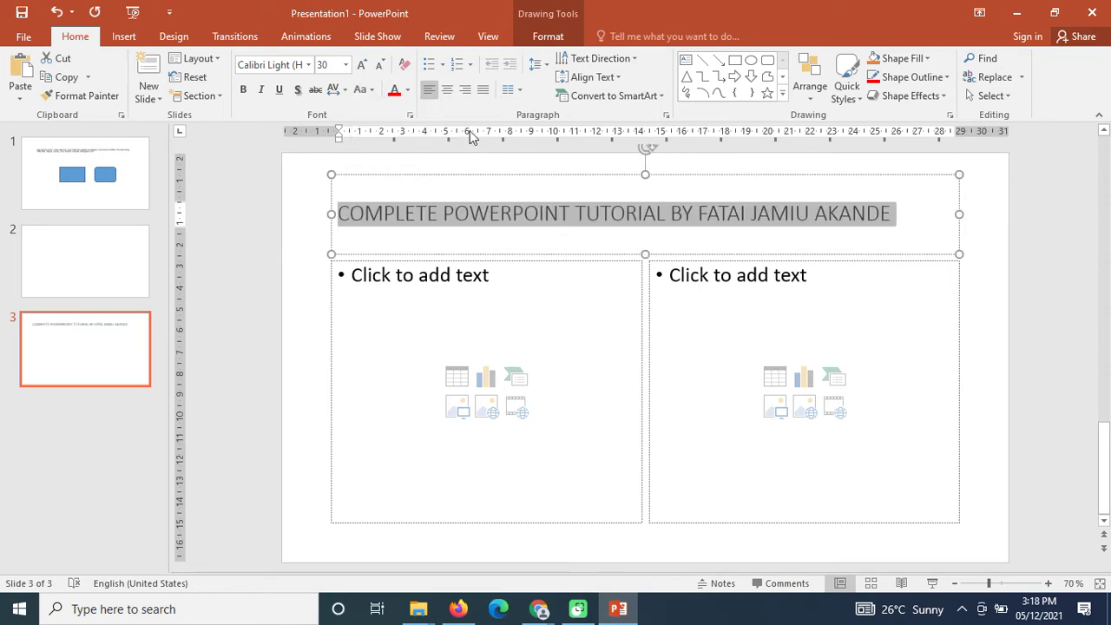
{"action": "left_click", "coordinate": [448, 94]}
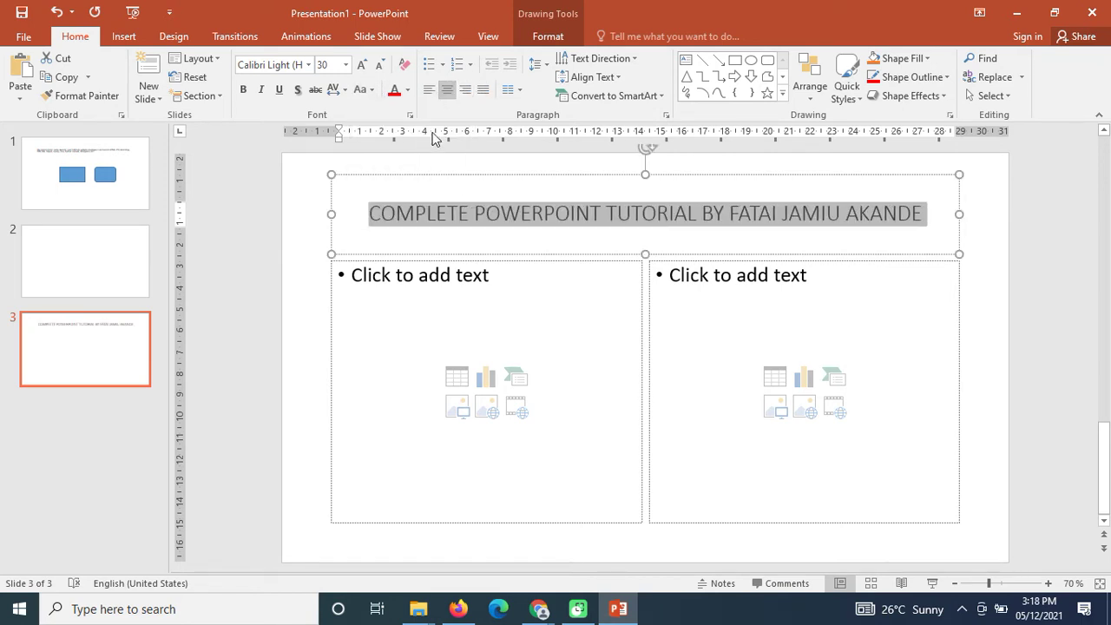
{"action": "left_click", "coordinate": [244, 89]}
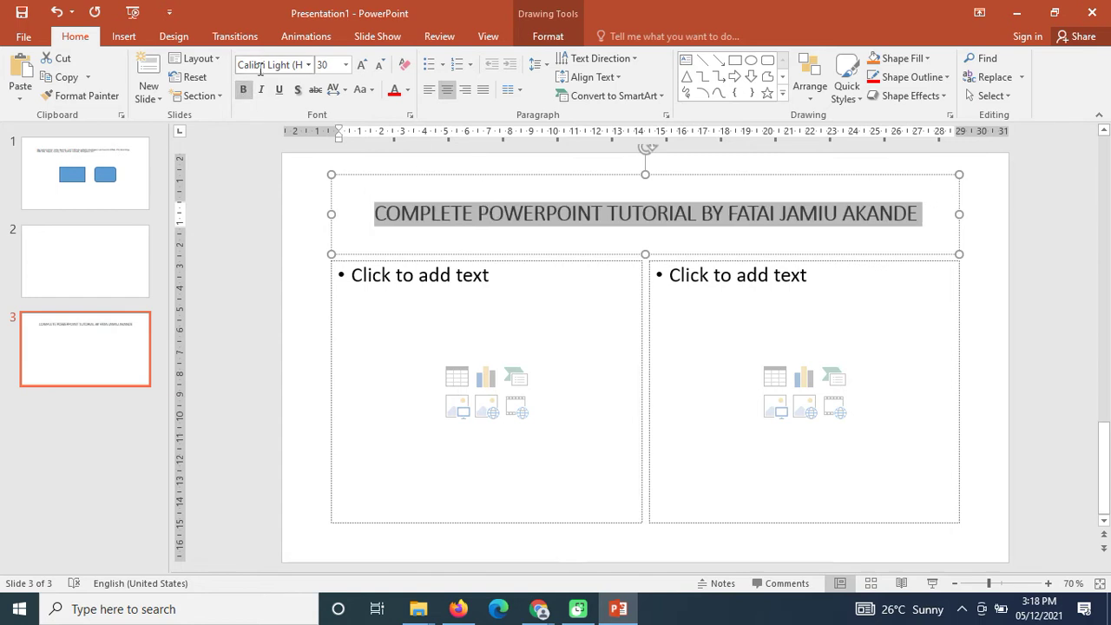
Set the title font to Times New Roman
{"action": "left_click", "coordinate": [309, 65]}
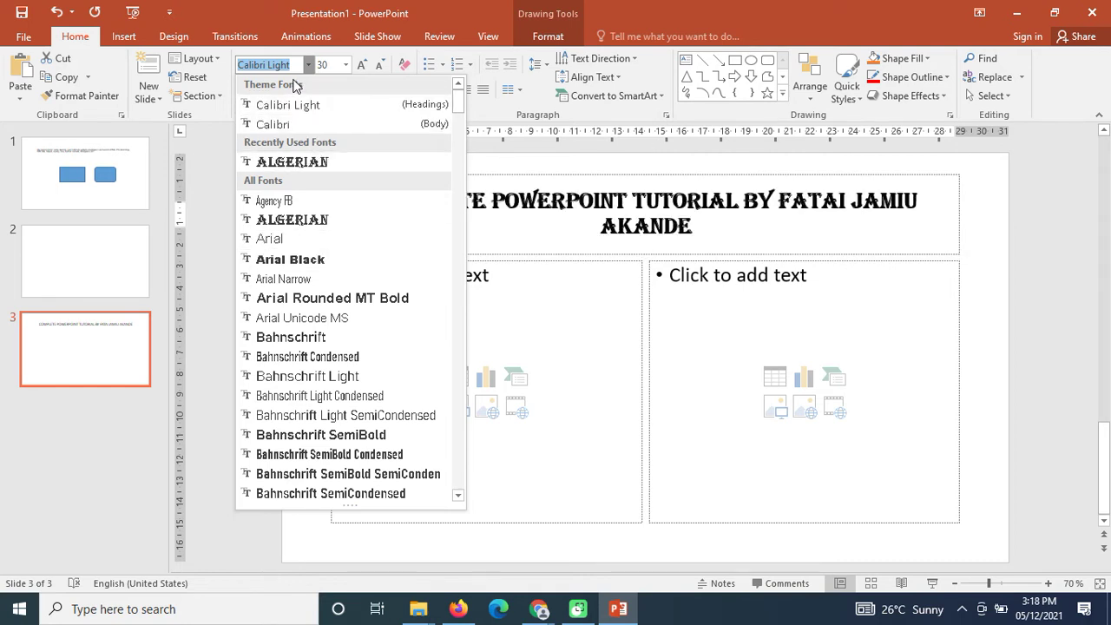
{"action": "type", "text": "Times New Roman"}
{"action": "key", "text": "Return"}
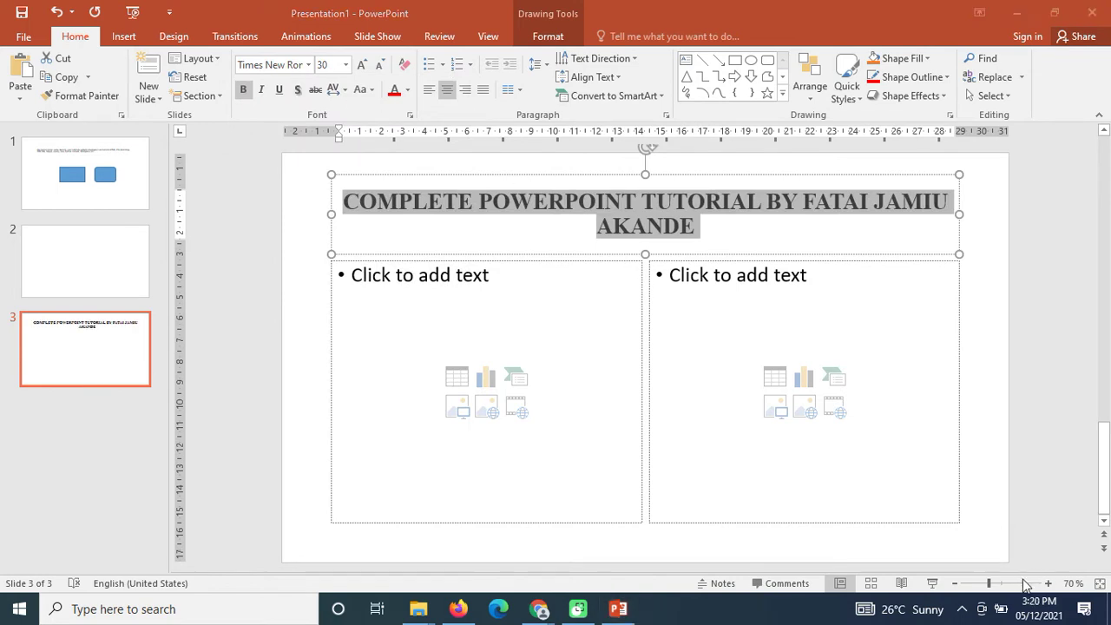
{"action": "left_click", "coordinate": [694, 219]}
{"action": "left_click", "coordinate": [713, 239]}
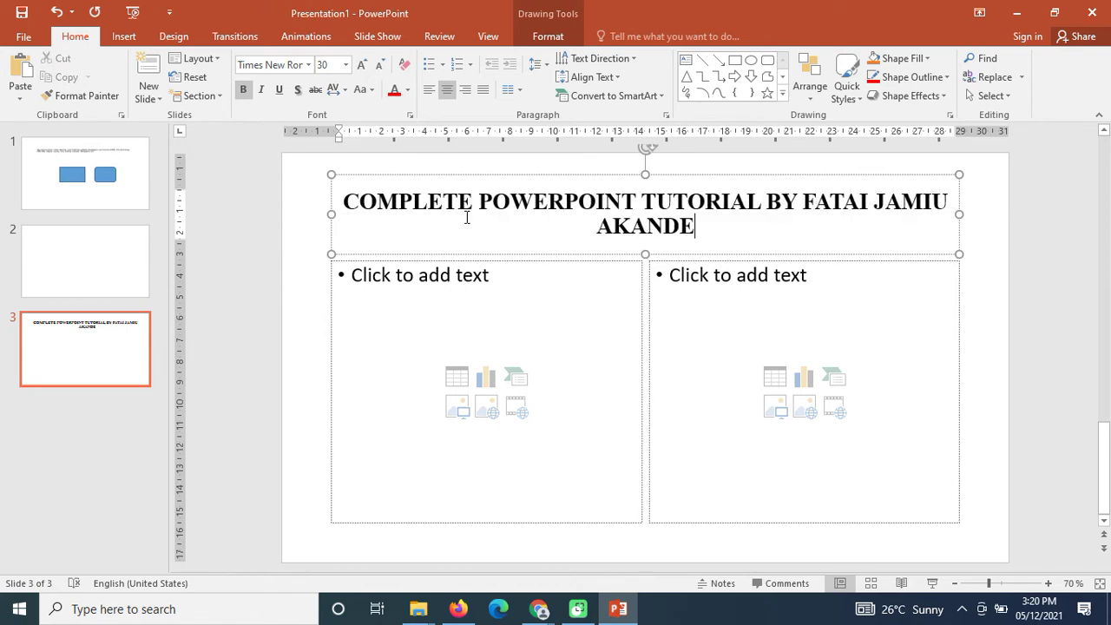
Copy the self-introduction paragraph from slide 1's text box
{"action": "left_click", "coordinate": [562, 374]}
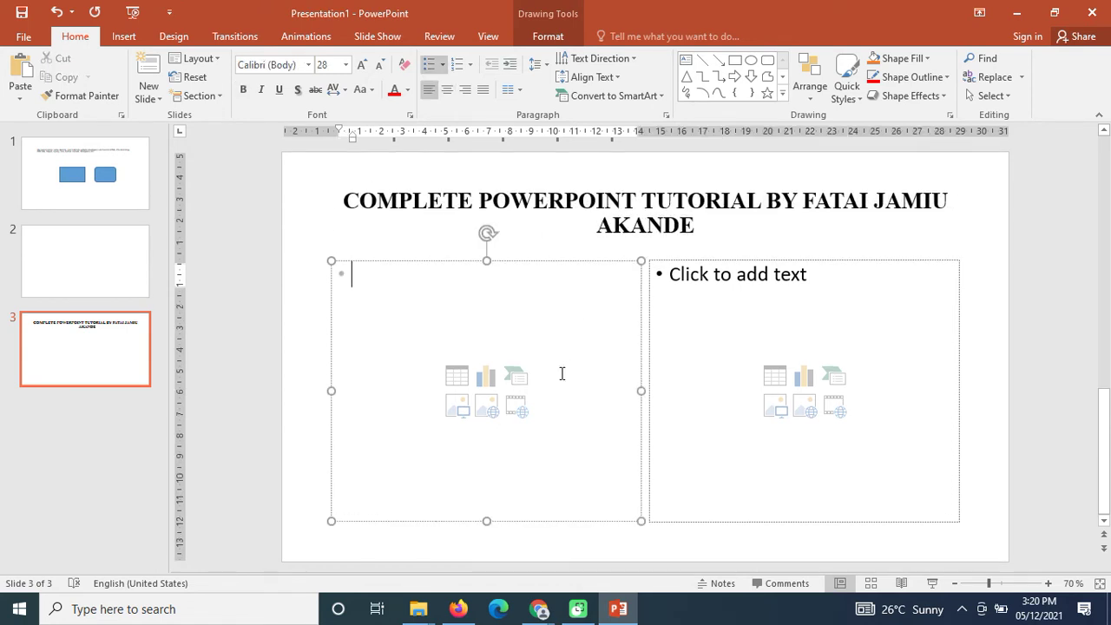
{"action": "left_click", "coordinate": [378, 188]}
{"action": "left_click", "coordinate": [377, 339]}
{"action": "left_click", "coordinate": [90, 186]}
{"action": "left_click", "coordinate": [686, 224]}
{"action": "left_click_drag", "start_coordinate": [718, 222], "coordinate": [392, 214]}
{"action": "key", "text": "ctrl+c"}
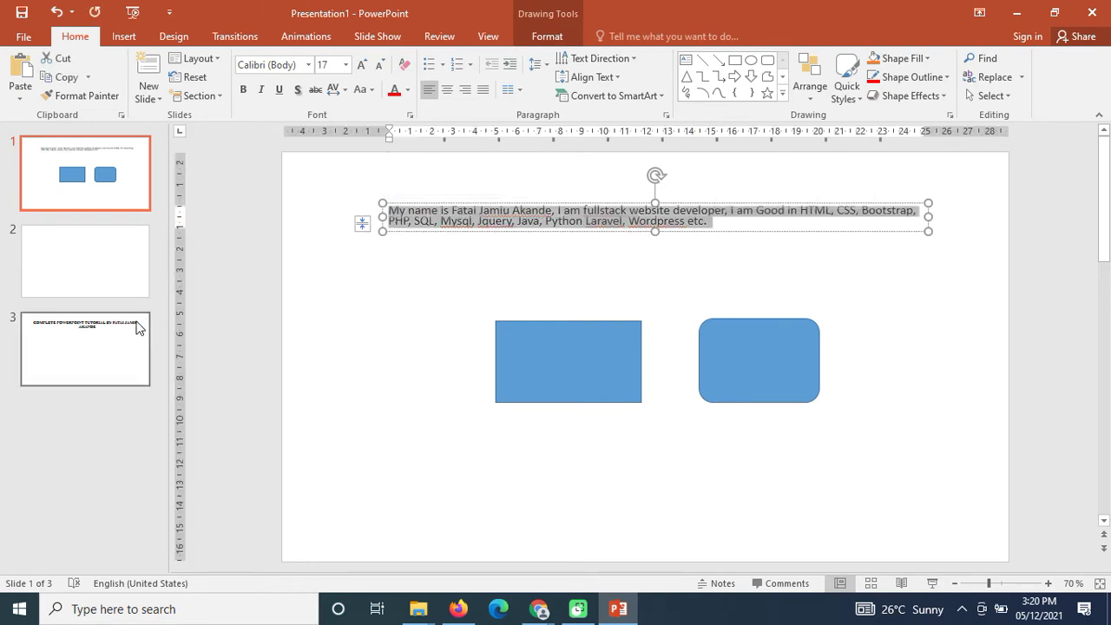
Paste it twice into slide 3's left box, ending the second bullet at 'HTML, CSS.'
{"action": "left_click", "coordinate": [92, 350]}
{"action": "key", "text": "ctrl+v"}
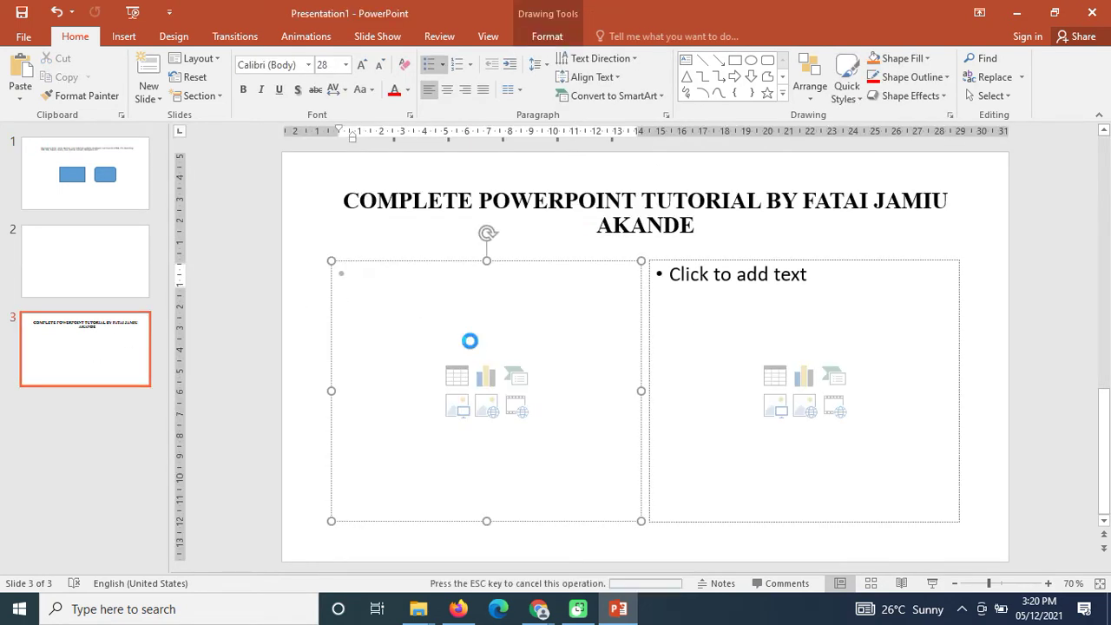
{"action": "key", "text": "ctrl+v"}
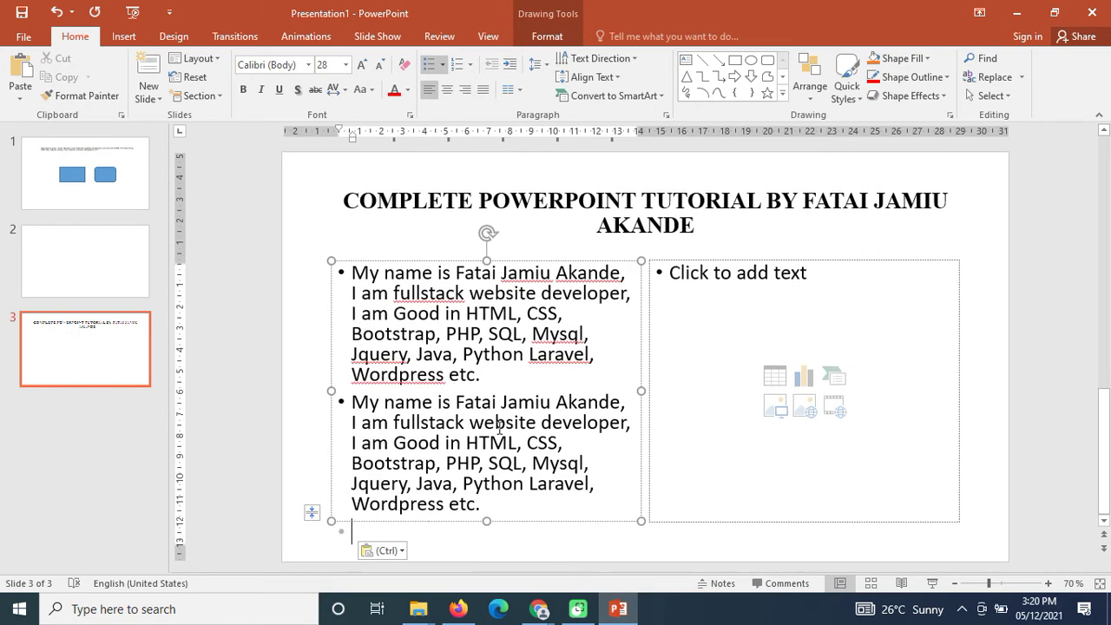
{"action": "left_click_drag", "start_coordinate": [483, 507], "coordinate": [353, 459]}
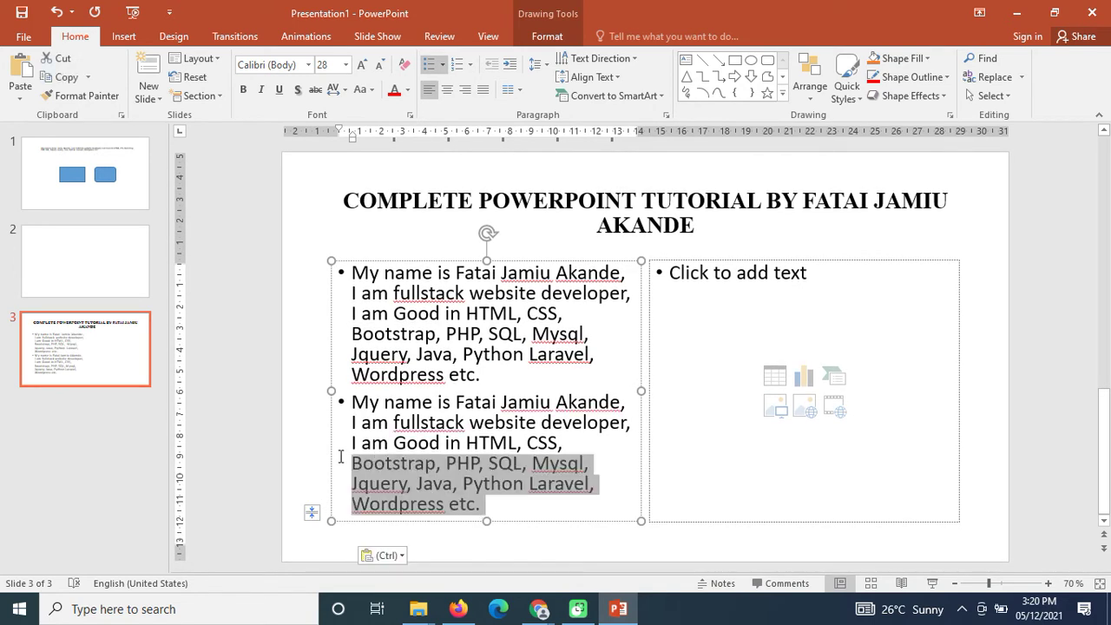
{"action": "key", "text": "BackSpace"}
{"action": "key", "text": "BackSpace"}
{"action": "type", "text": "."}
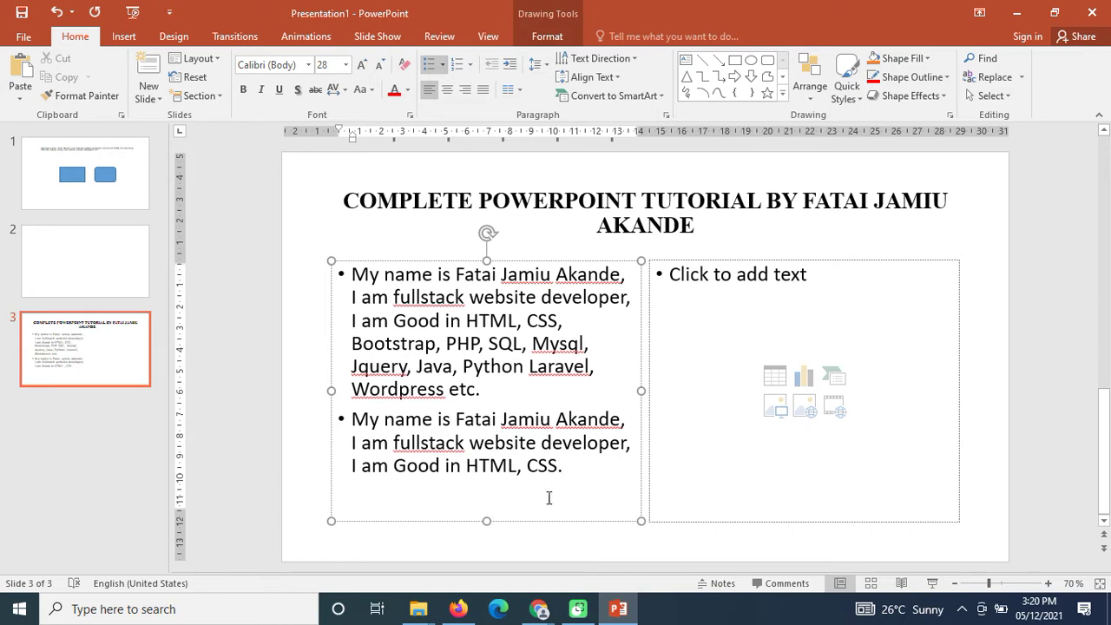
{"action": "left_click_drag", "start_coordinate": [583, 486], "coordinate": [486, 234]}
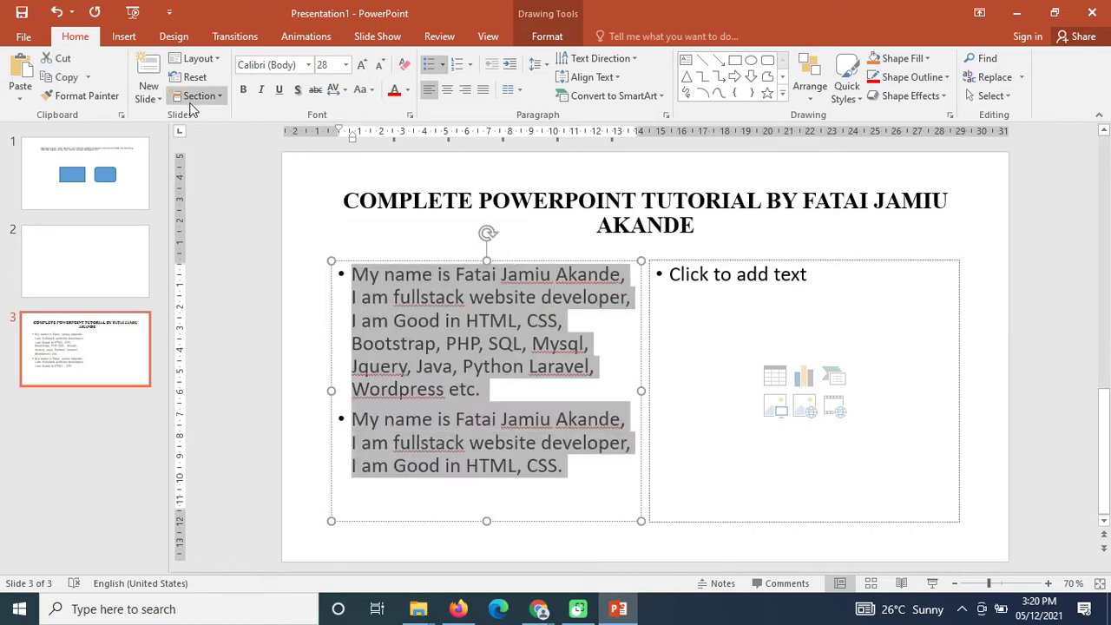
Set both bullets to justified 18 pt Times New Roman
{"action": "left_click", "coordinate": [285, 63]}
{"action": "type", "text": "Times New Roman"}
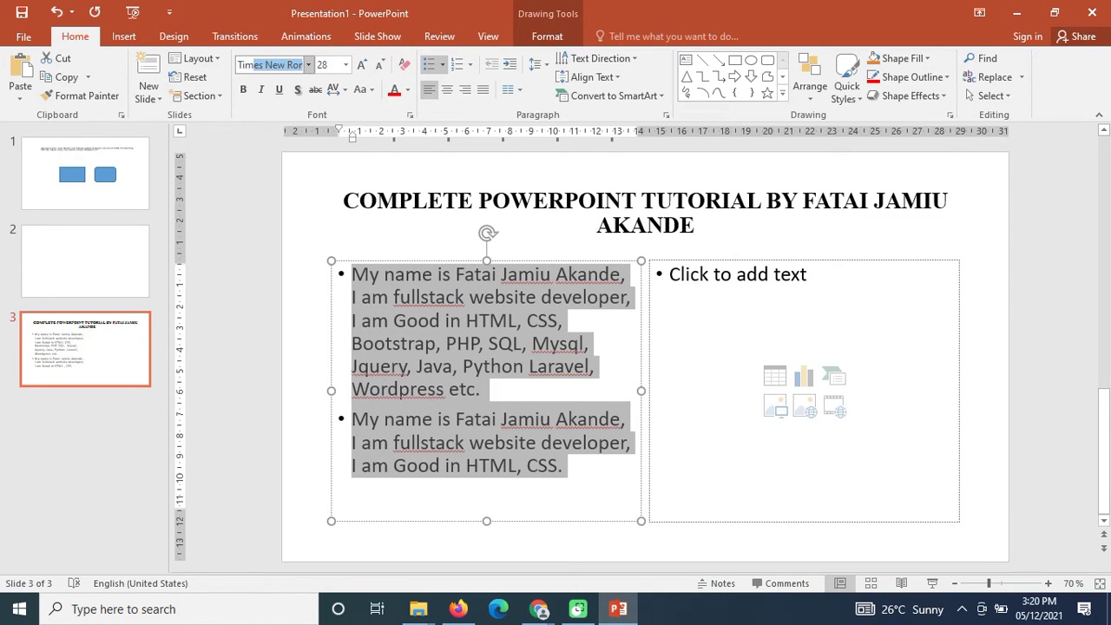
{"action": "key", "text": "Return"}
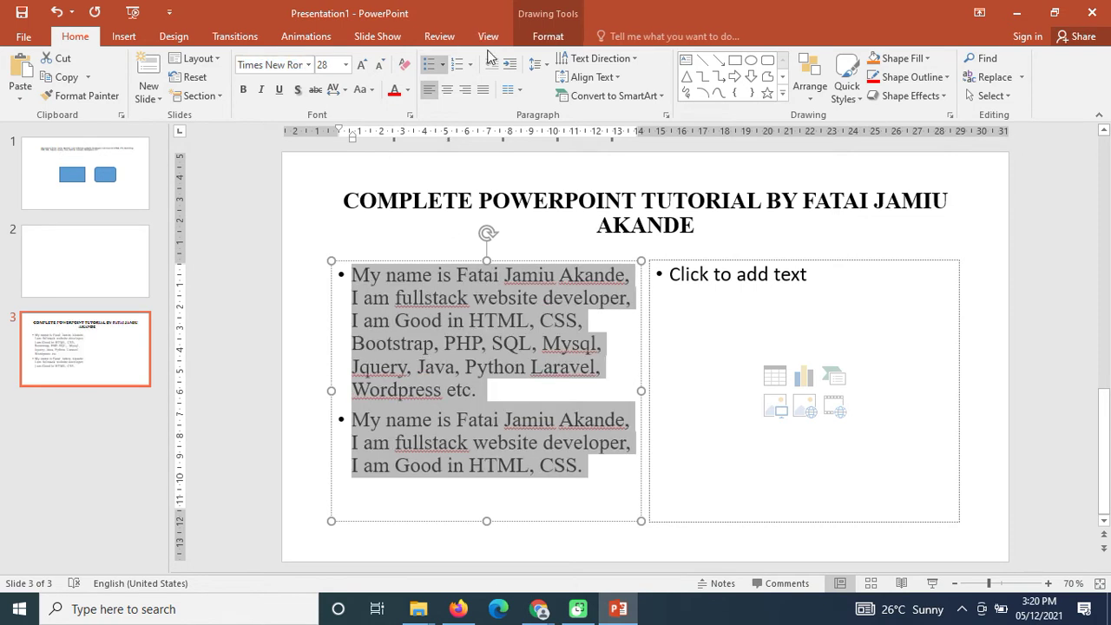
{"action": "left_click", "coordinate": [483, 89]}
{"action": "left_click", "coordinate": [324, 67]}
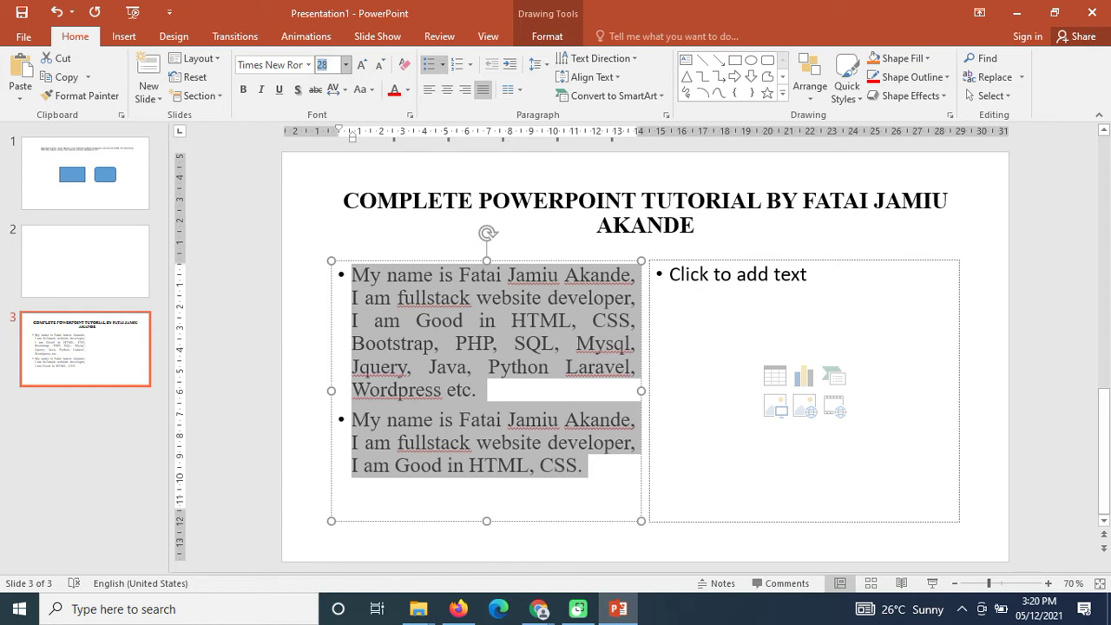
{"action": "key", "text": "Return"}
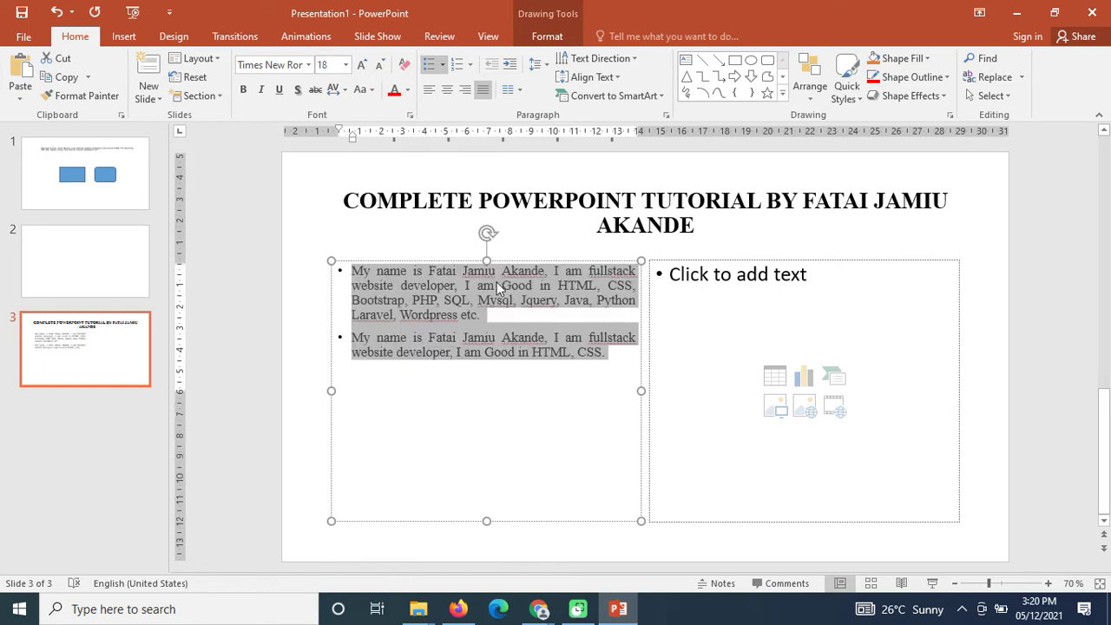
Apply 1.5 line spacing to the left-column bullets
{"action": "left_click", "coordinate": [510, 89]}
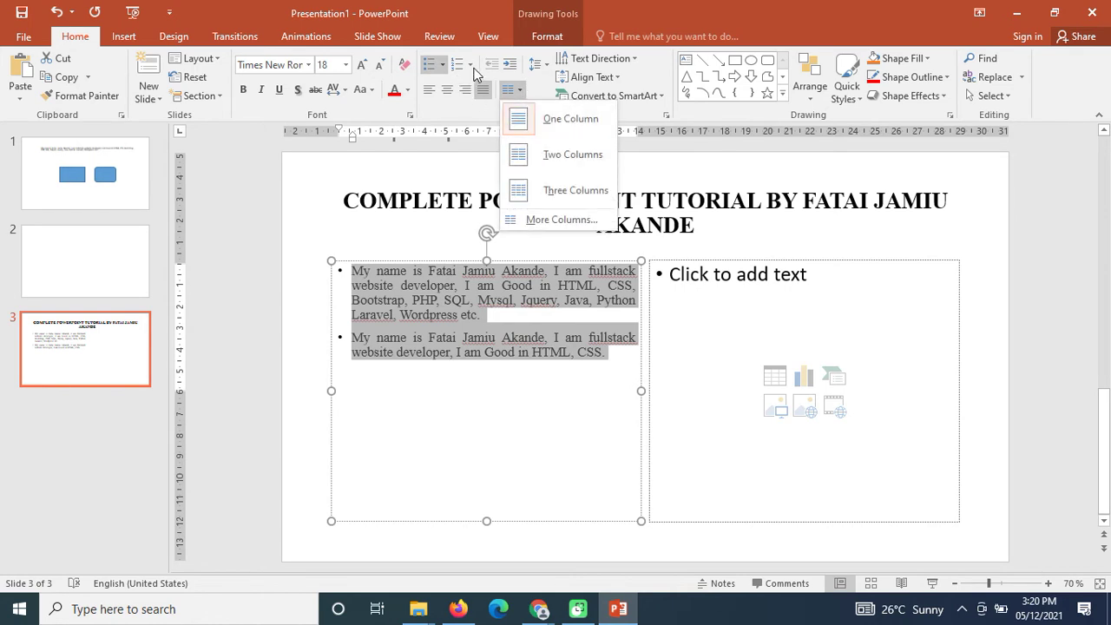
{"action": "left_click", "coordinate": [535, 64]}
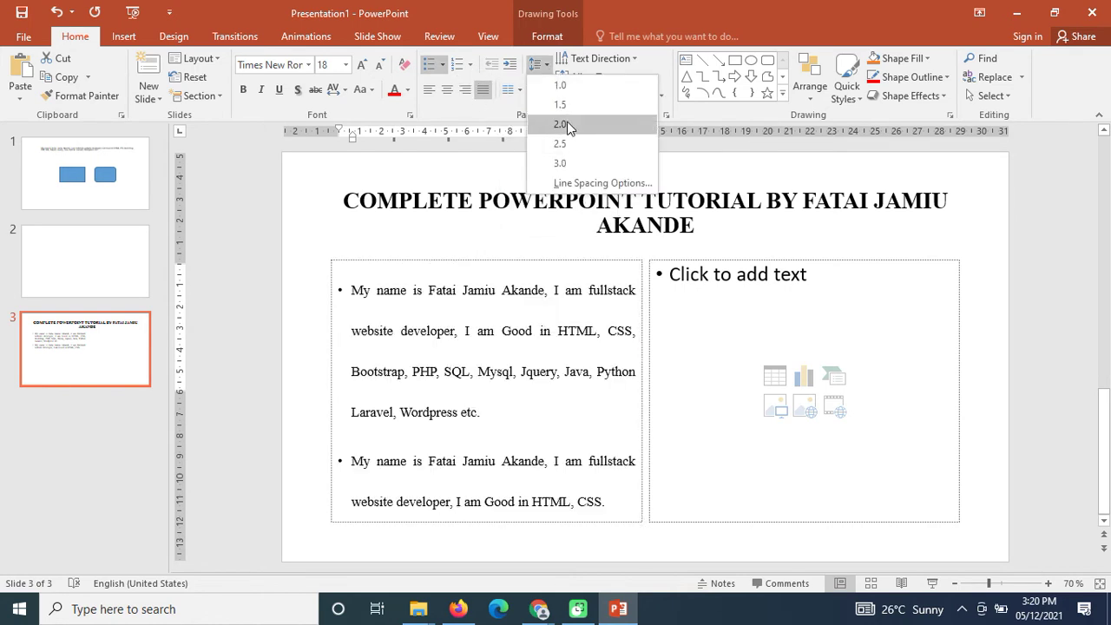
{"action": "left_click", "coordinate": [560, 104]}
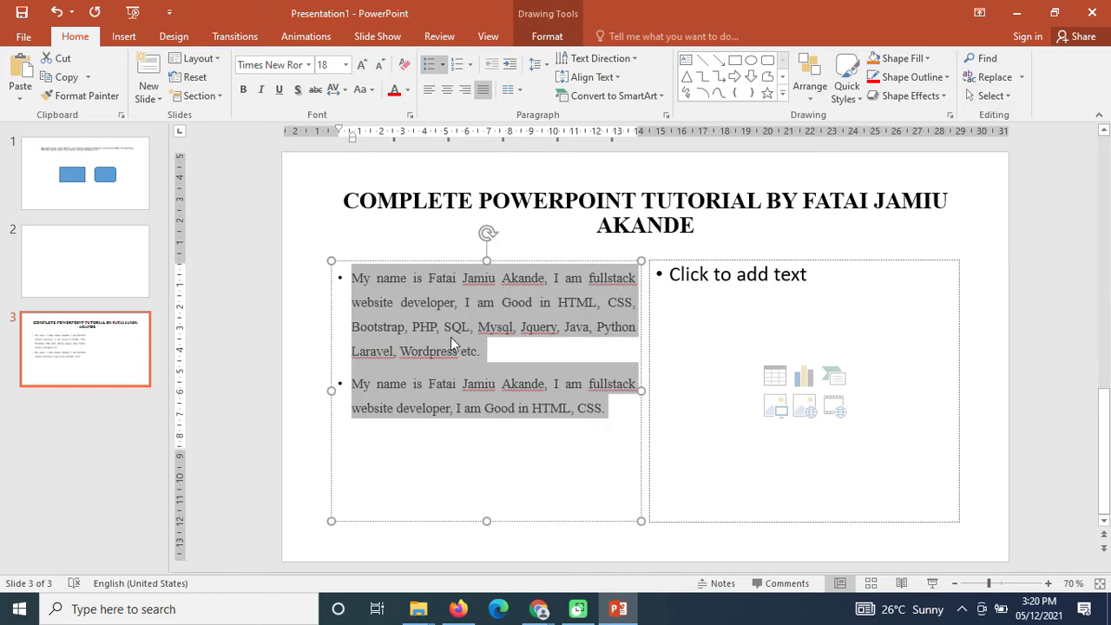
{"action": "left_click", "coordinate": [523, 432]}
{"action": "left_click_drag", "start_coordinate": [615, 408], "coordinate": [318, 250]}
{"action": "left_click", "coordinate": [414, 412]}
{"action": "left_click_drag", "start_coordinate": [349, 388], "coordinate": [634, 399]}
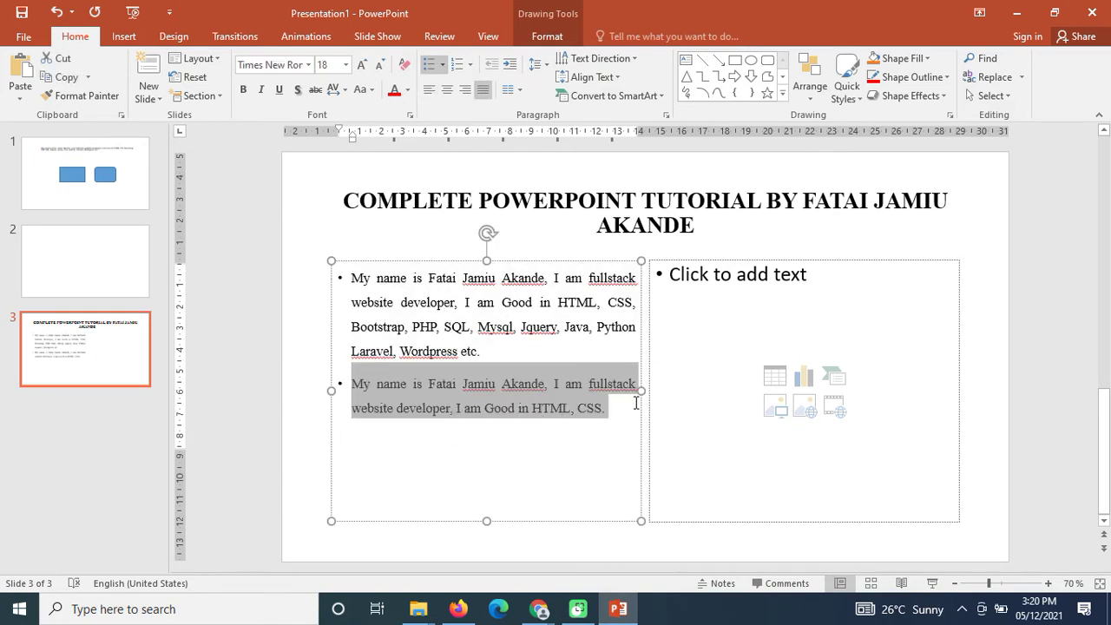
{"action": "left_click", "coordinate": [521, 466]}
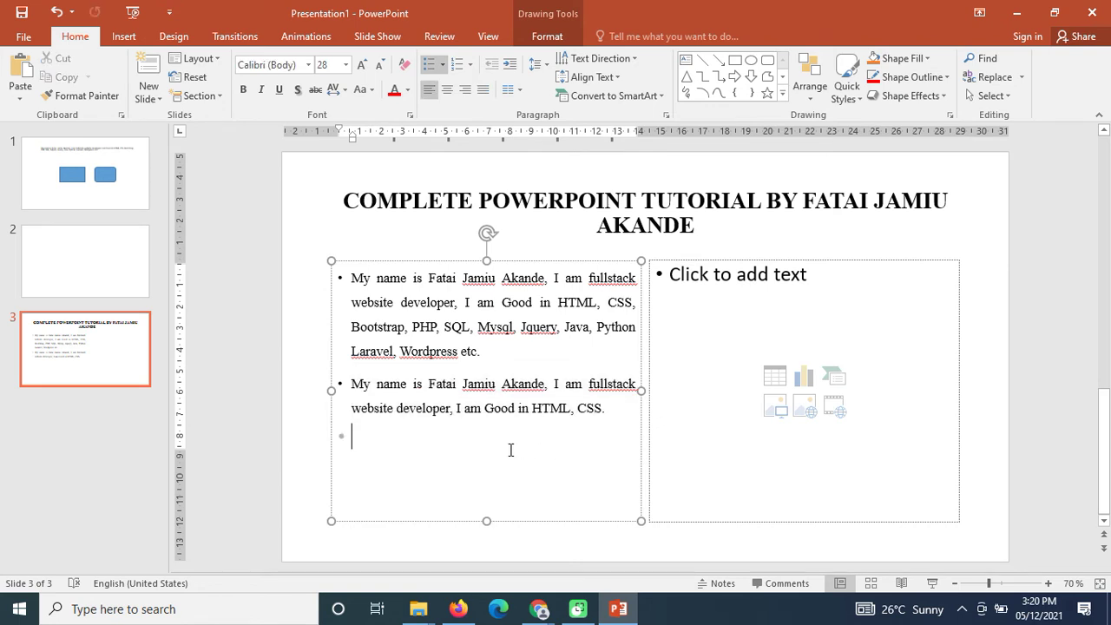
Paste another self-intro copy as a third bullet at 18 pt with 1.5 line spacing
{"action": "key", "text": "ctrl+v"}
{"action": "left_click_drag", "start_coordinate": [608, 486], "coordinate": [377, 437]}
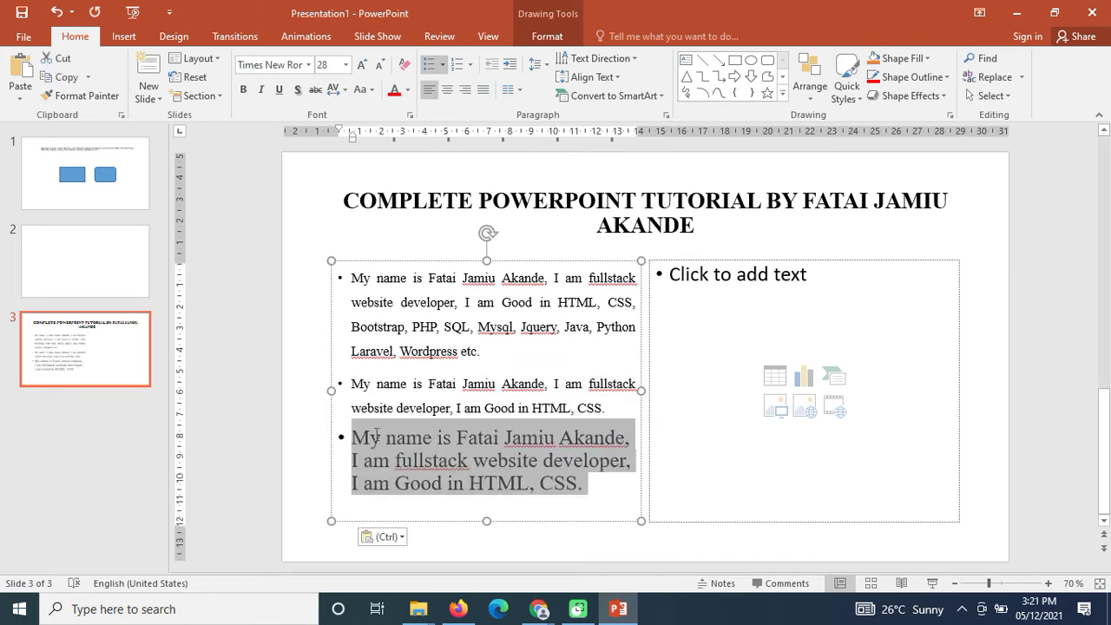
{"action": "left_click", "coordinate": [331, 70]}
{"action": "key", "text": "Return"}
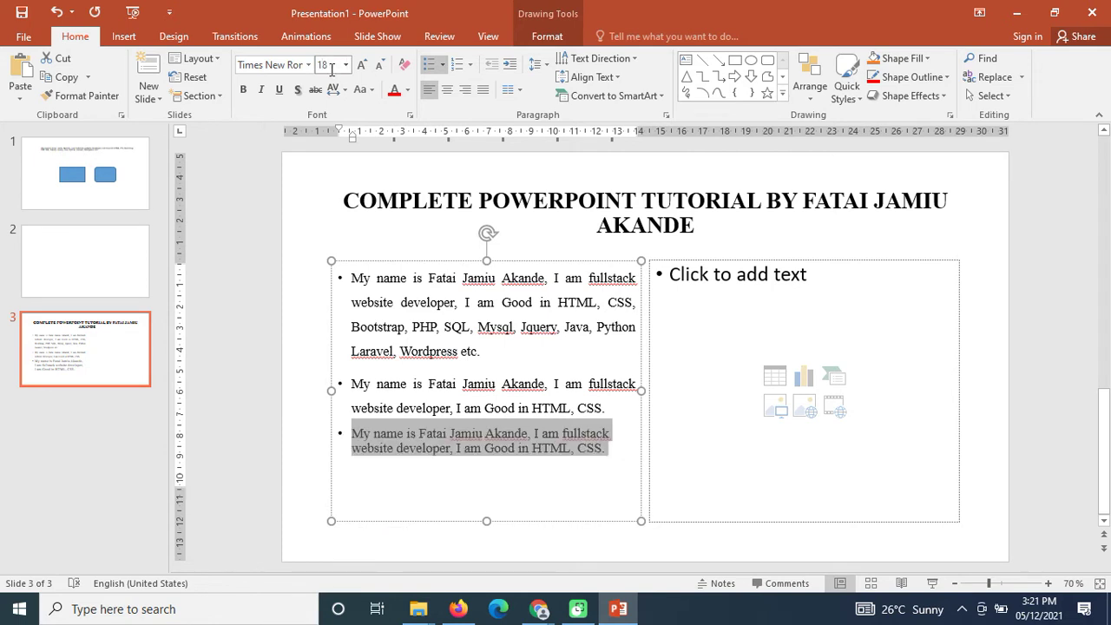
{"action": "left_click", "coordinate": [545, 69]}
{"action": "left_click", "coordinate": [555, 98]}
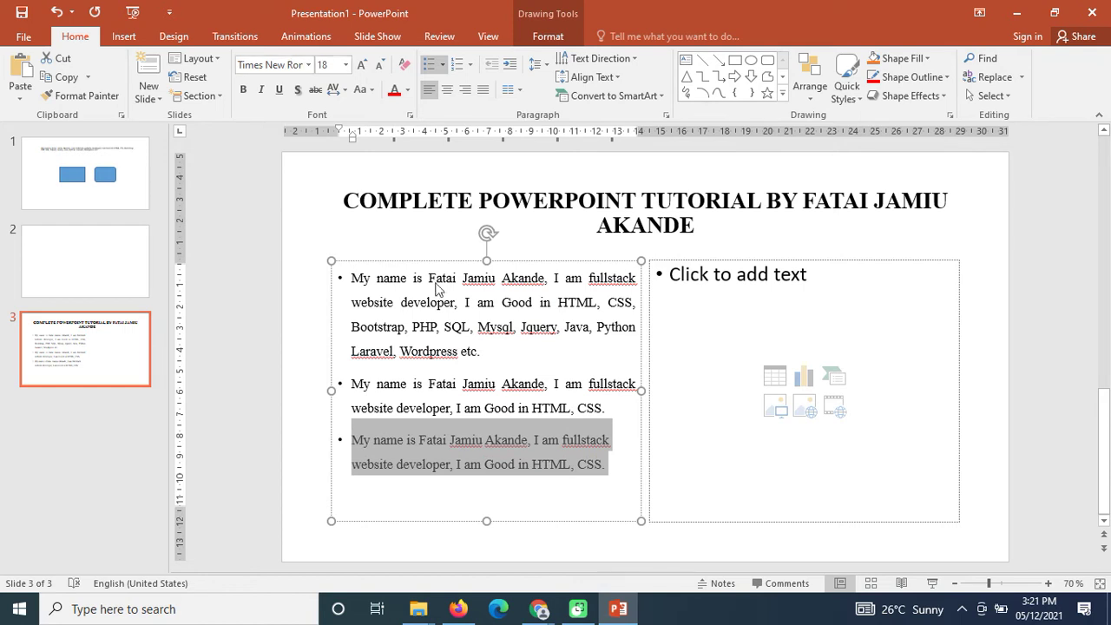
Move the pasted text into the second bullet and select from Laravel to the end
{"action": "left_click_drag", "start_coordinate": [497, 418], "coordinate": [498, 418]}
{"action": "left_click", "coordinate": [484, 489]}
{"action": "left_click_drag", "start_coordinate": [484, 489], "coordinate": [338, 281]}
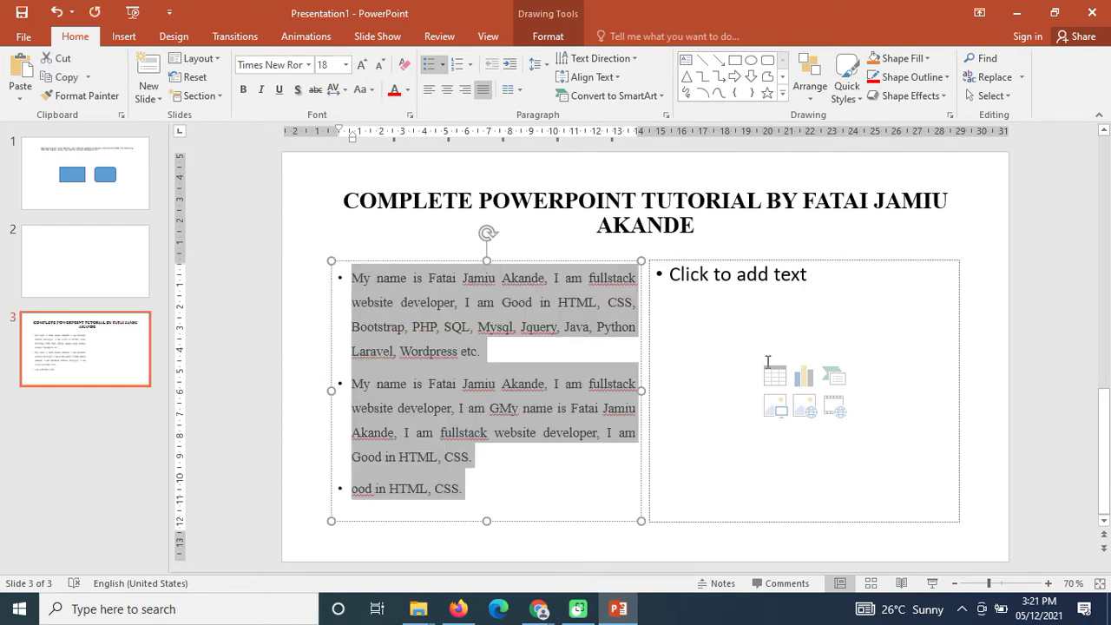